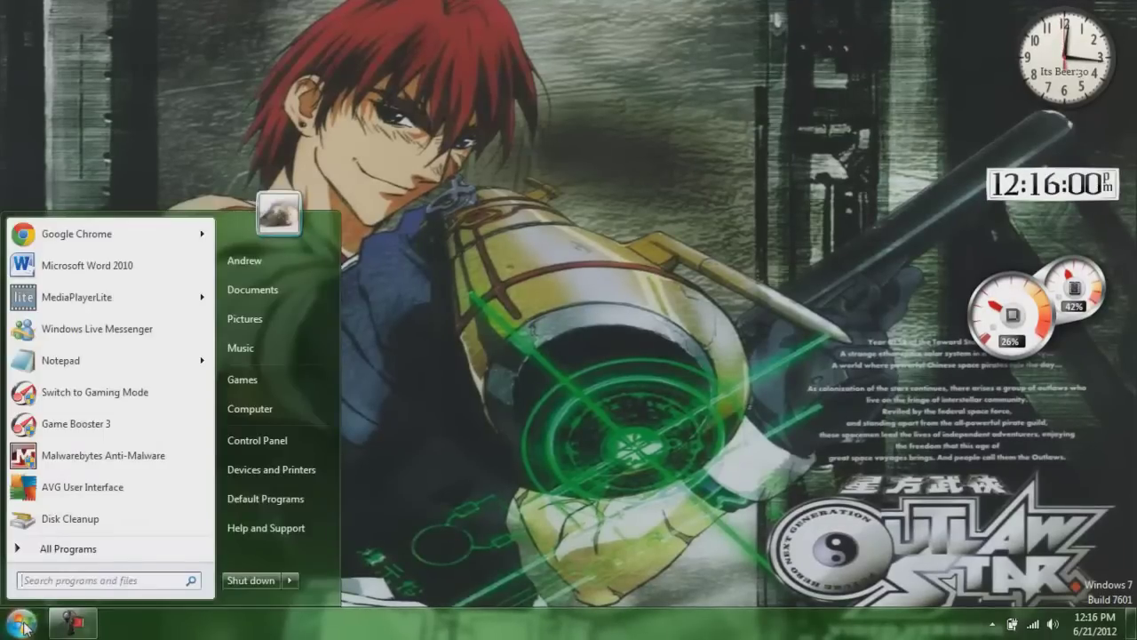
Step: Launch Google Chrome from the Start menu and let the Google home page load
click(90, 241)
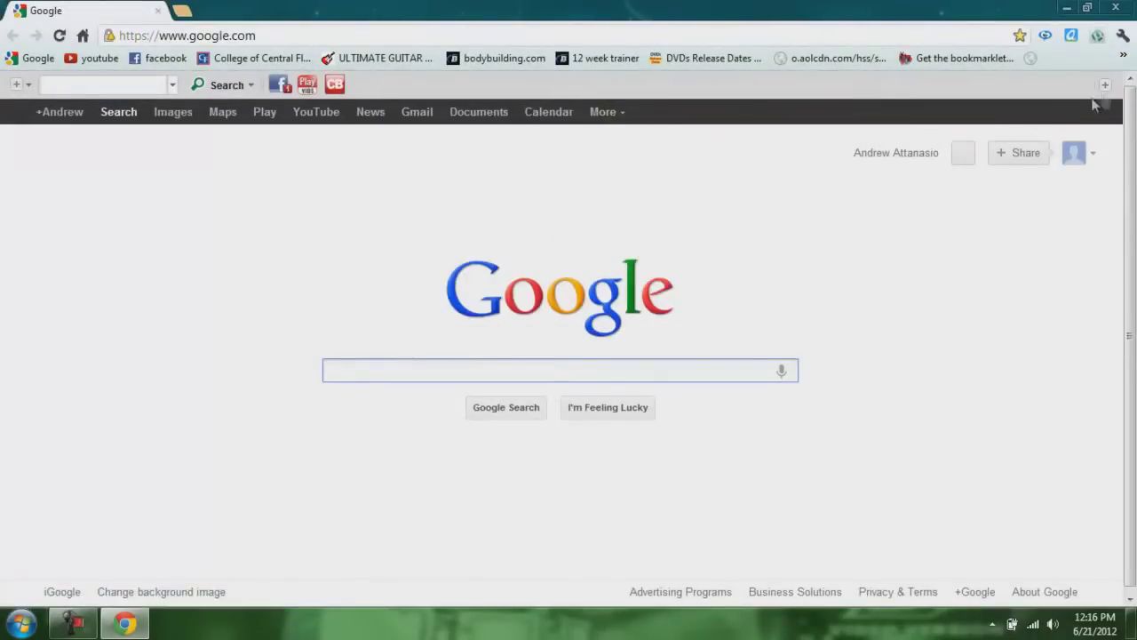
Step: Open a new incognito window from the wrench menu, then close it
click(1123, 38)
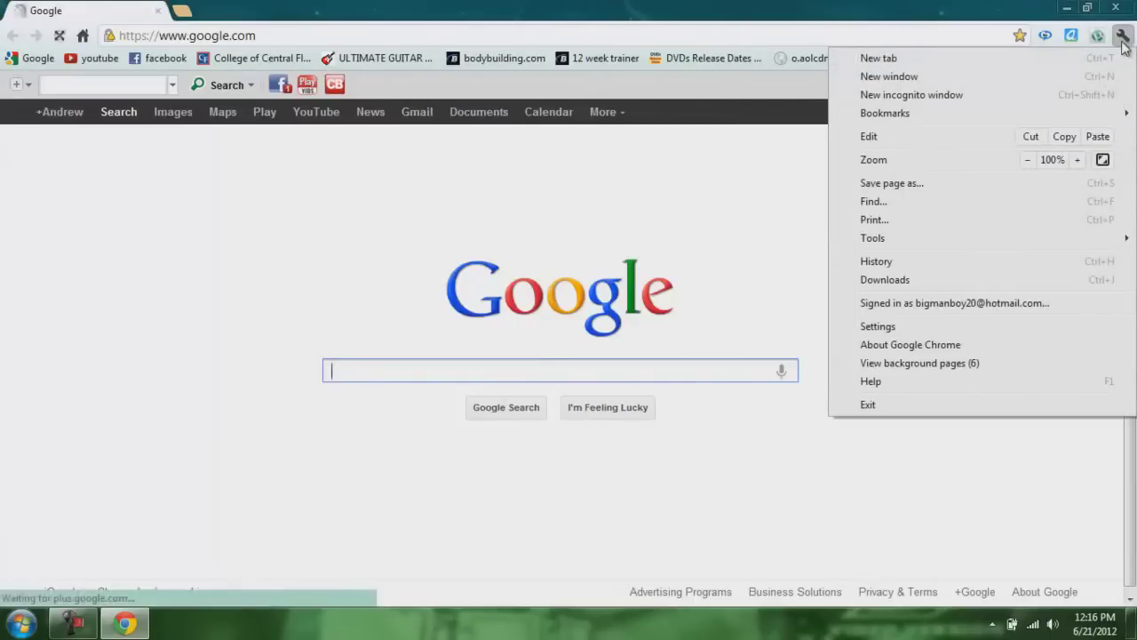
click(932, 96)
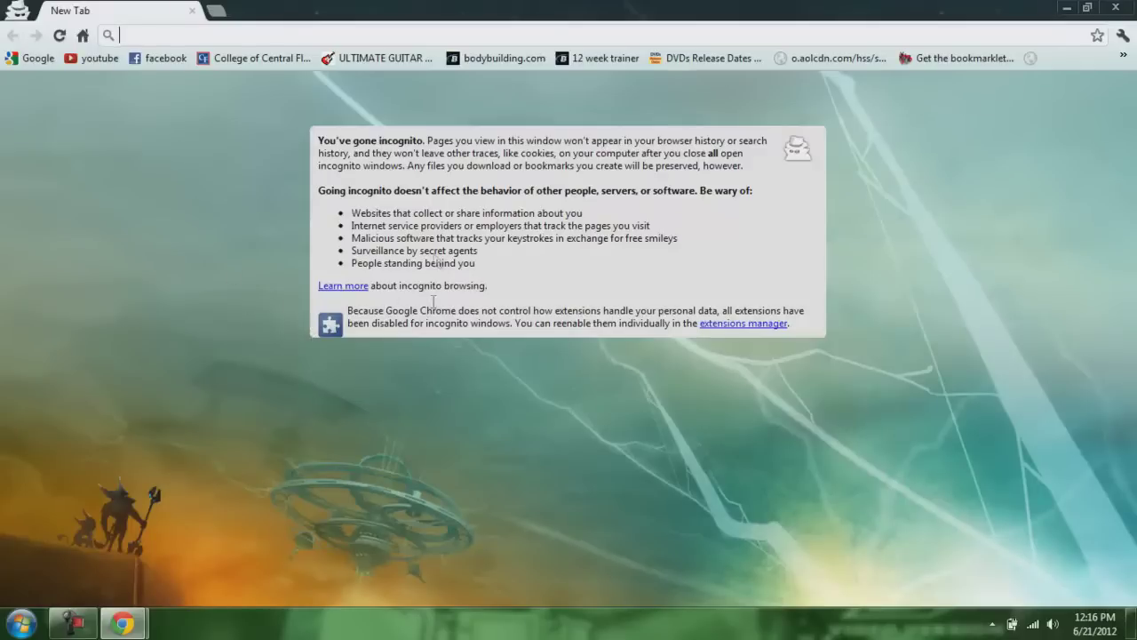
click(1117, 8)
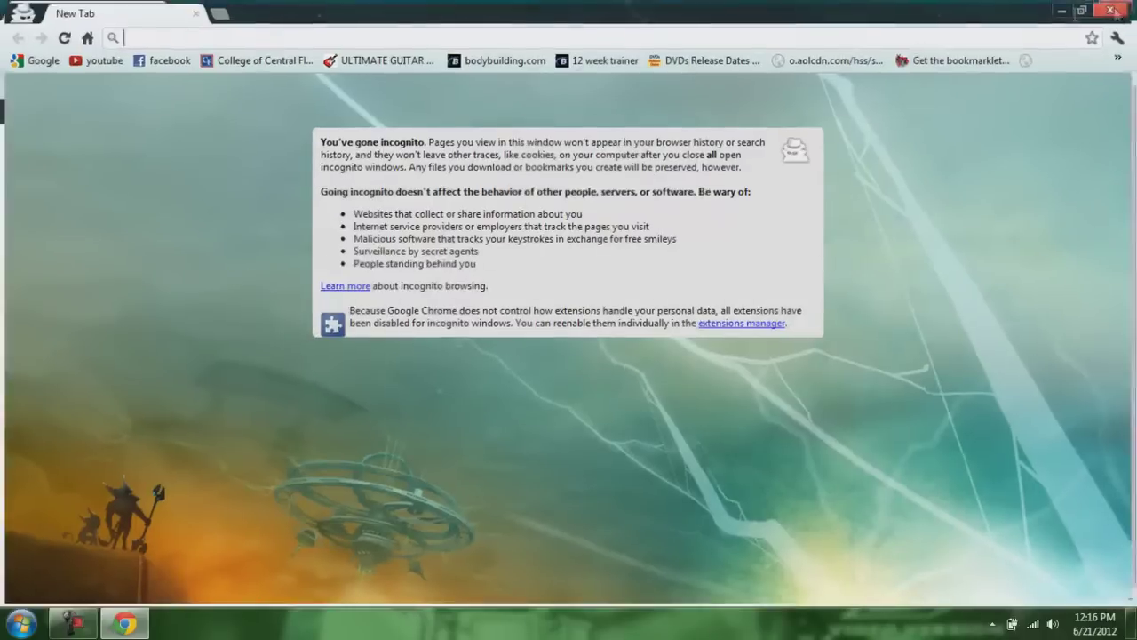
Step: Close Chrome, relaunch it, open and close a new tab, then exit the browser
click(1116, 8)
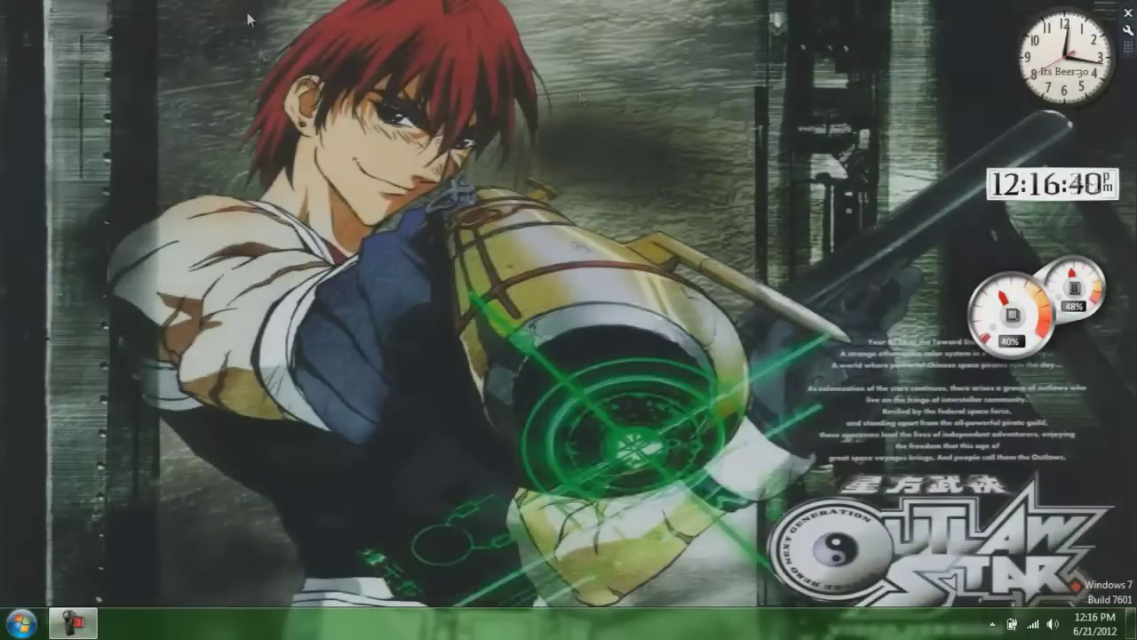
click(169, 40)
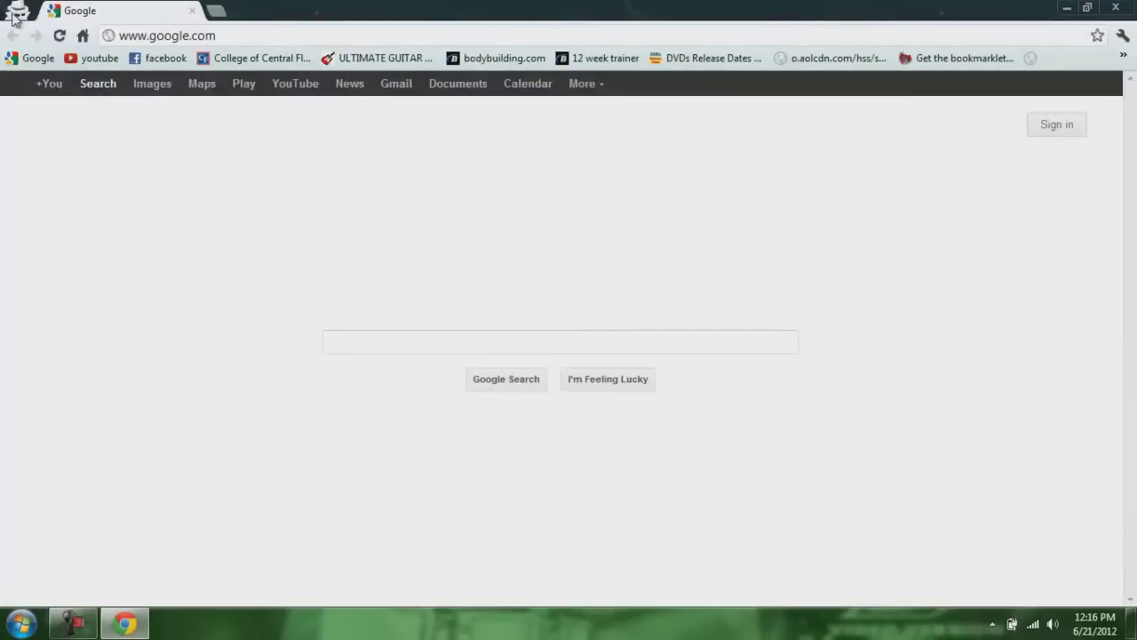
click(222, 12)
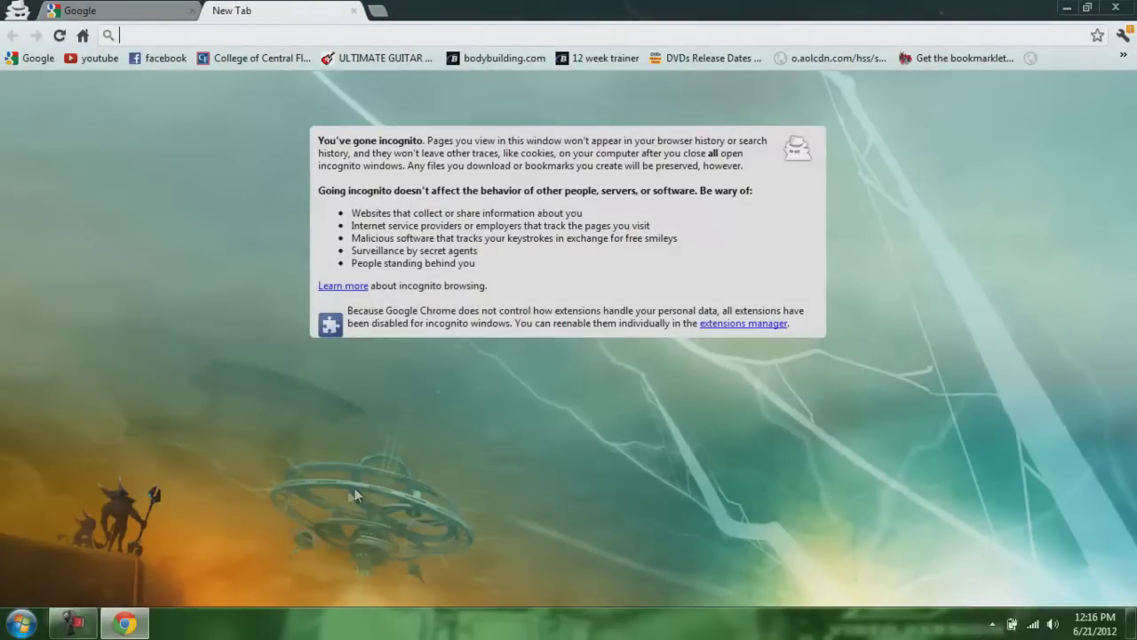
click(353, 10)
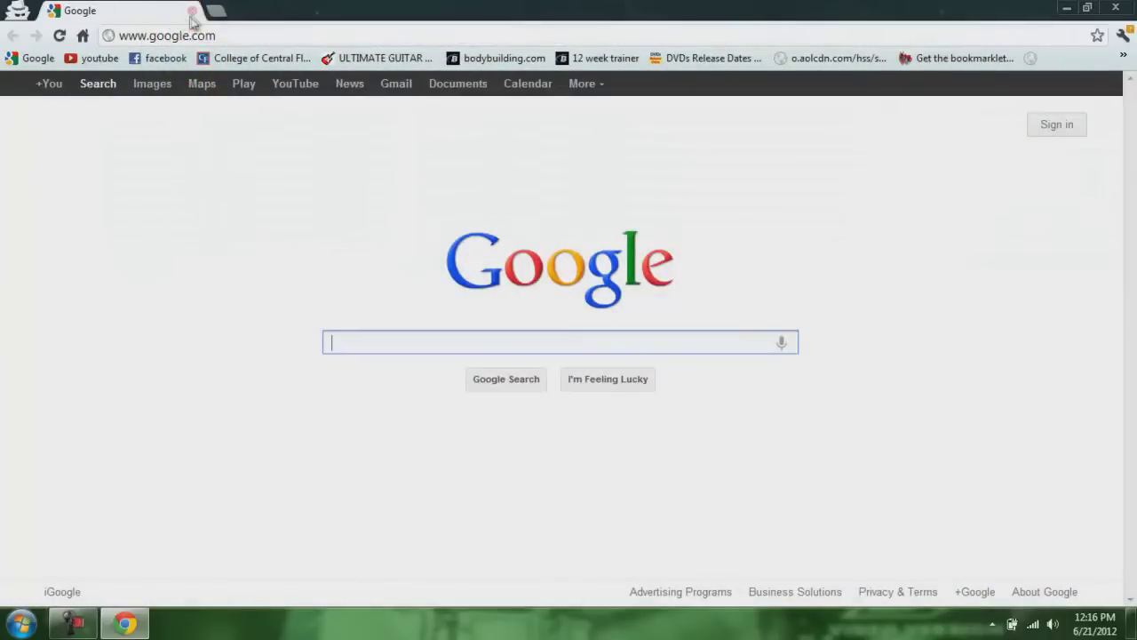
click(192, 10)
click(37, 629)
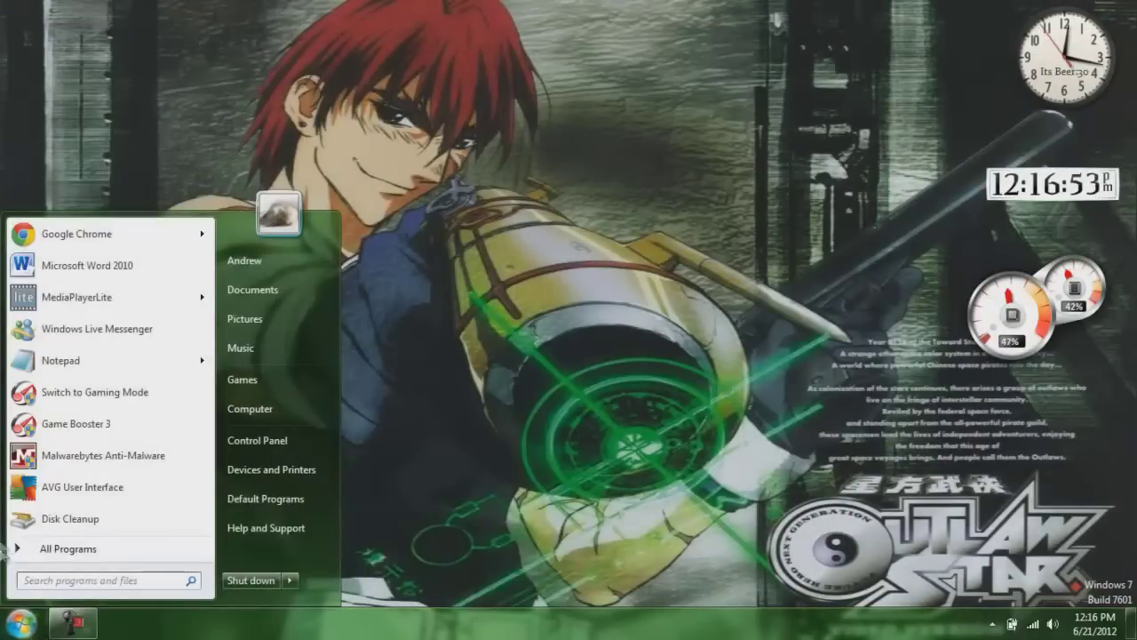
Step: Append --incognito to the Google Chrome Start-menu shortcut's Target and save the change
click(69, 551)
scroll(115, 449, down, 4)
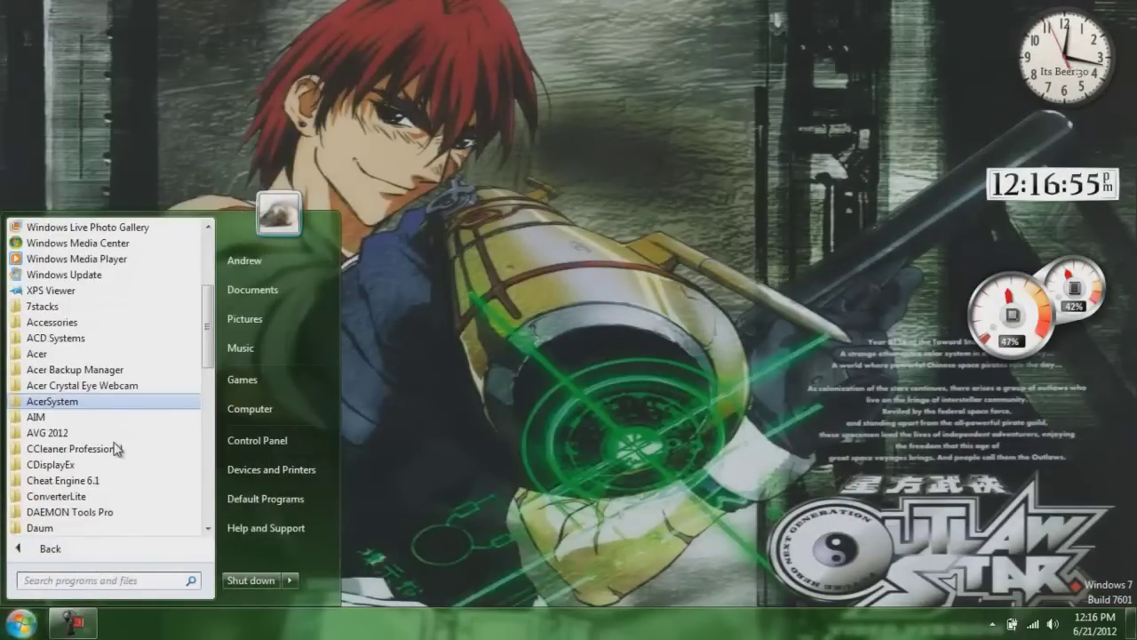
scroll(115, 449, down, 3)
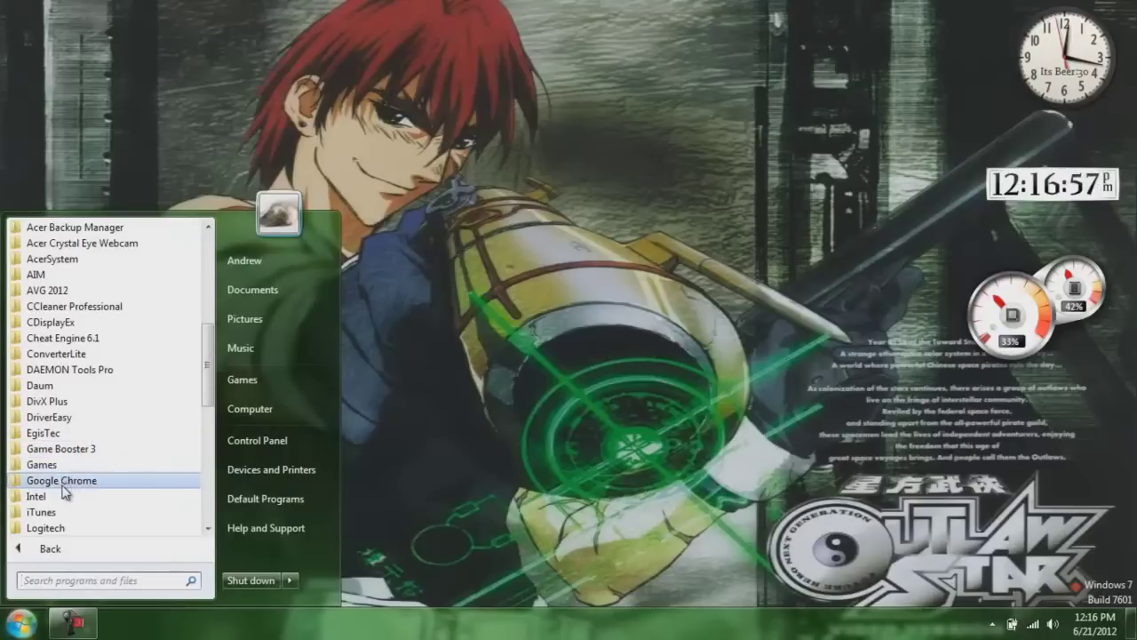
click(63, 486)
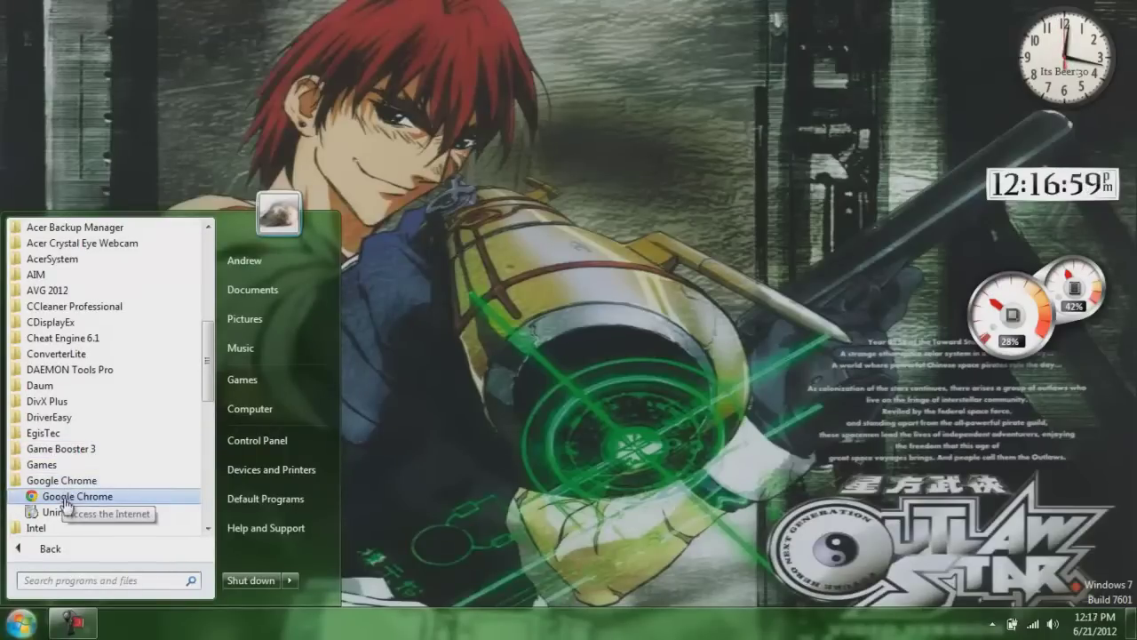
right_click(64, 498)
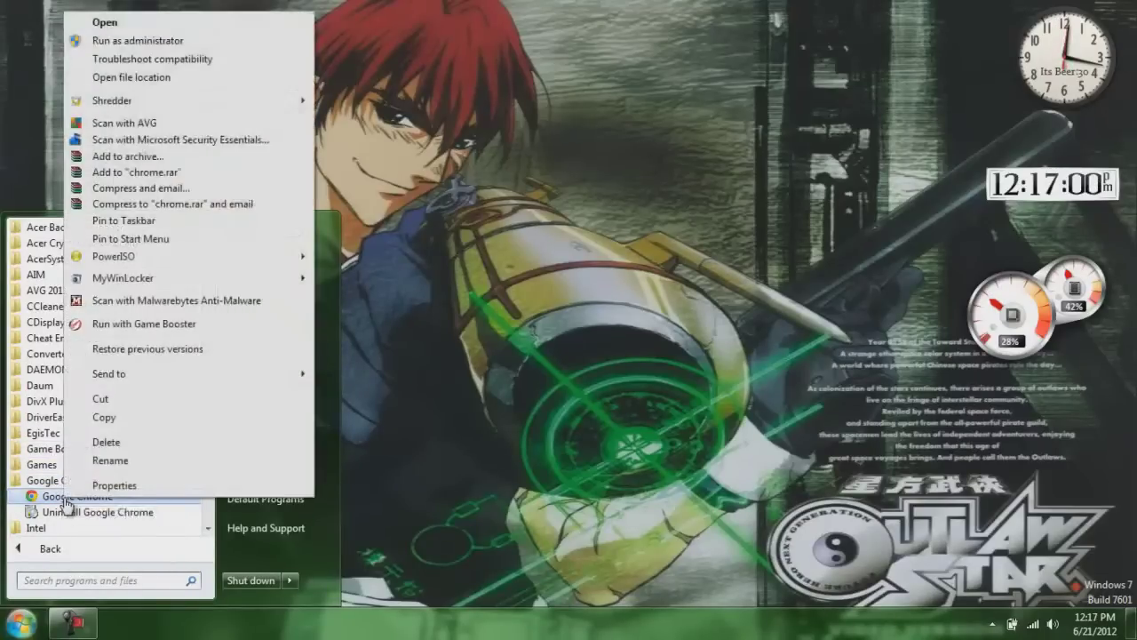
click(114, 485)
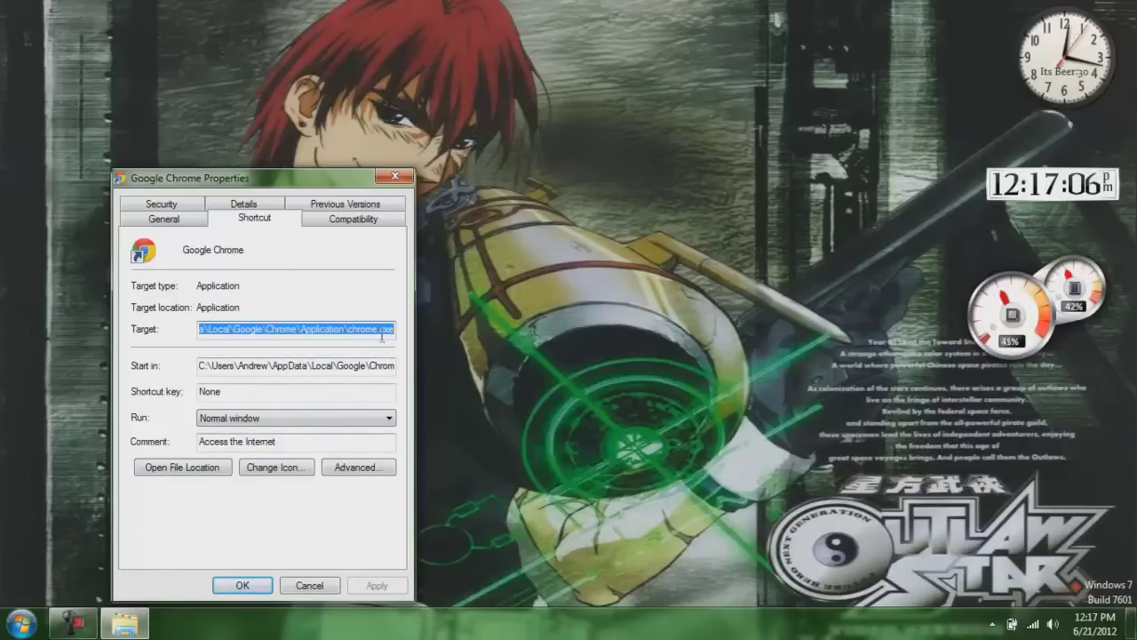
drag(384, 328, 410, 329)
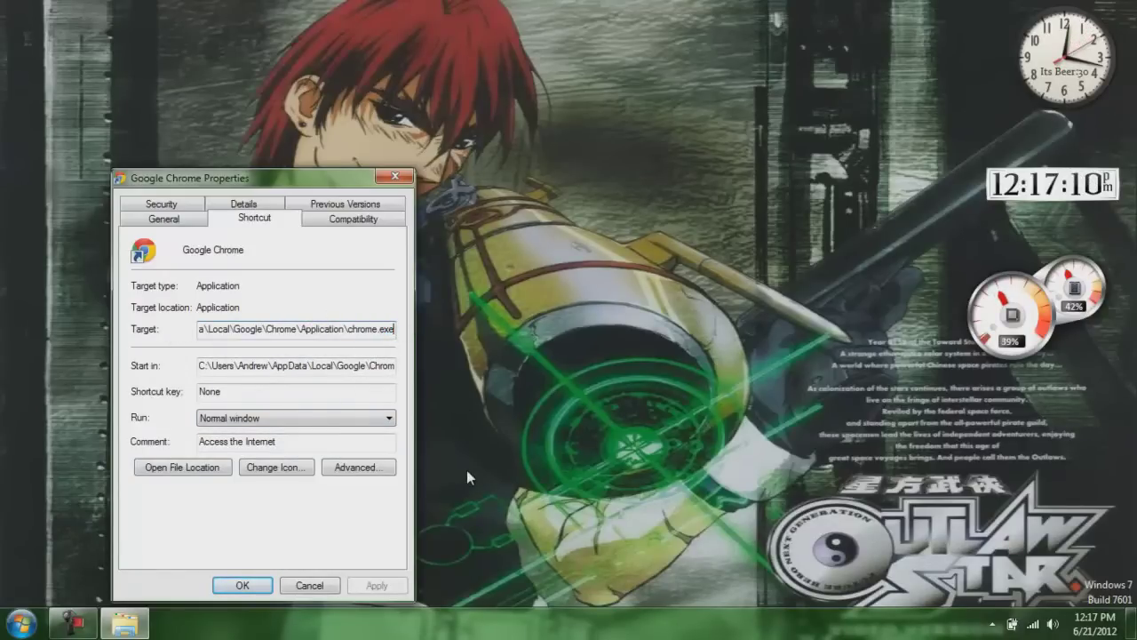
text(-)
text(-)
text(inco)
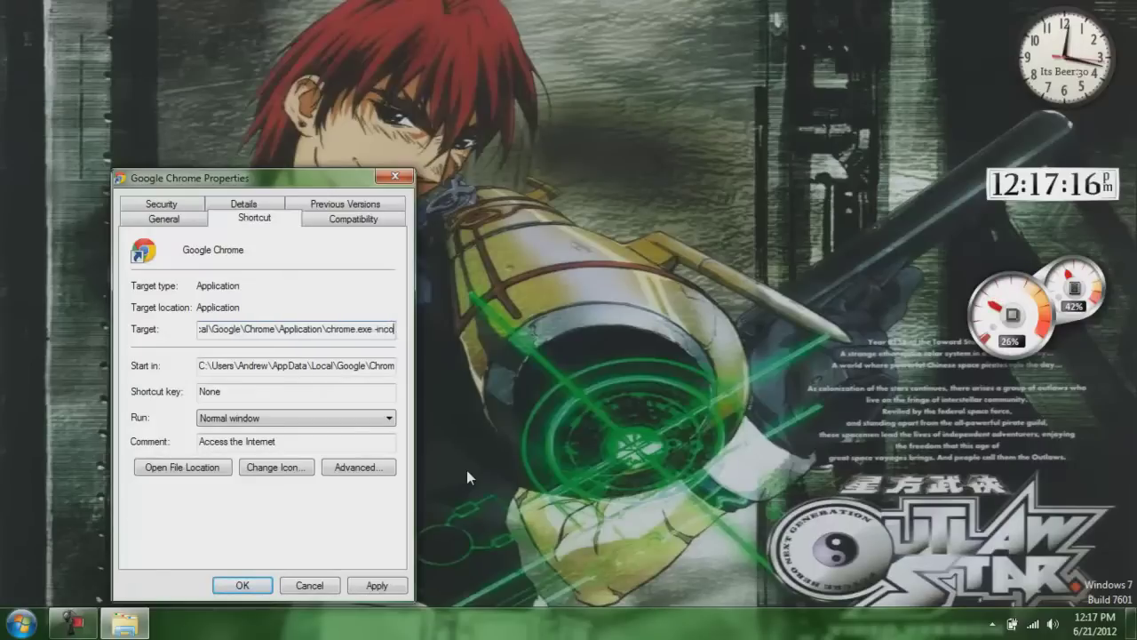
text(gnito)
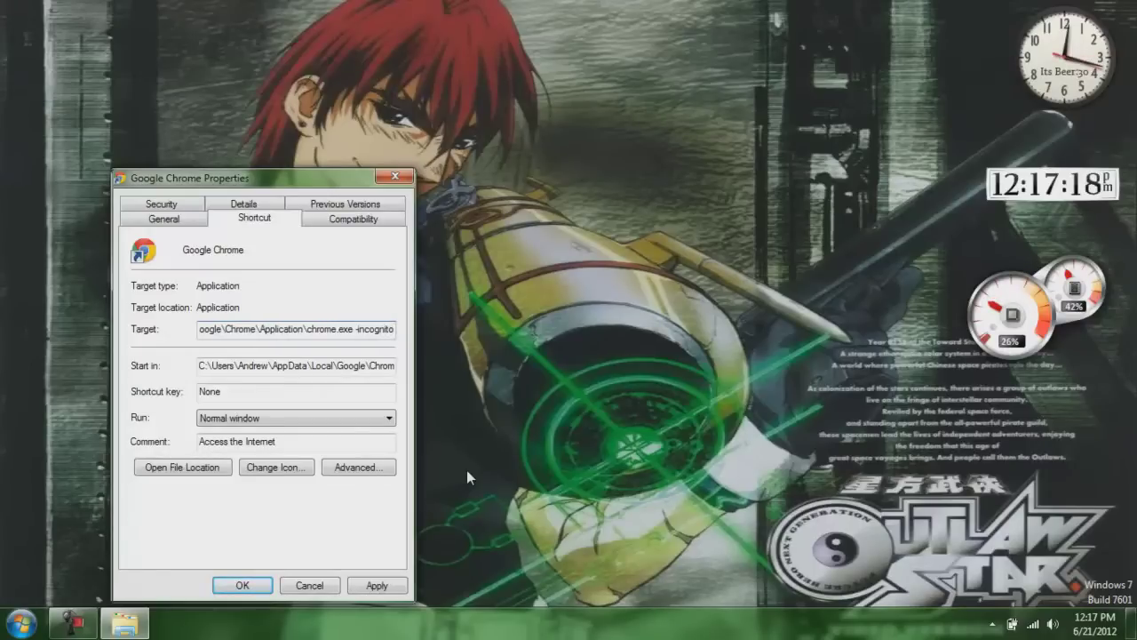
click(385, 589)
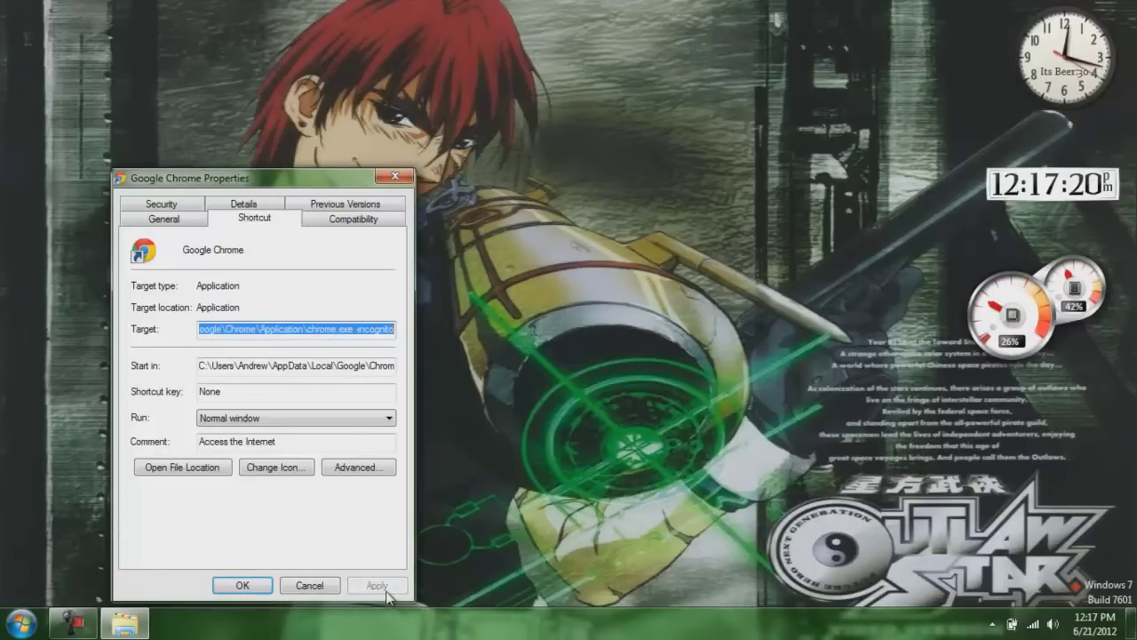
click(241, 584)
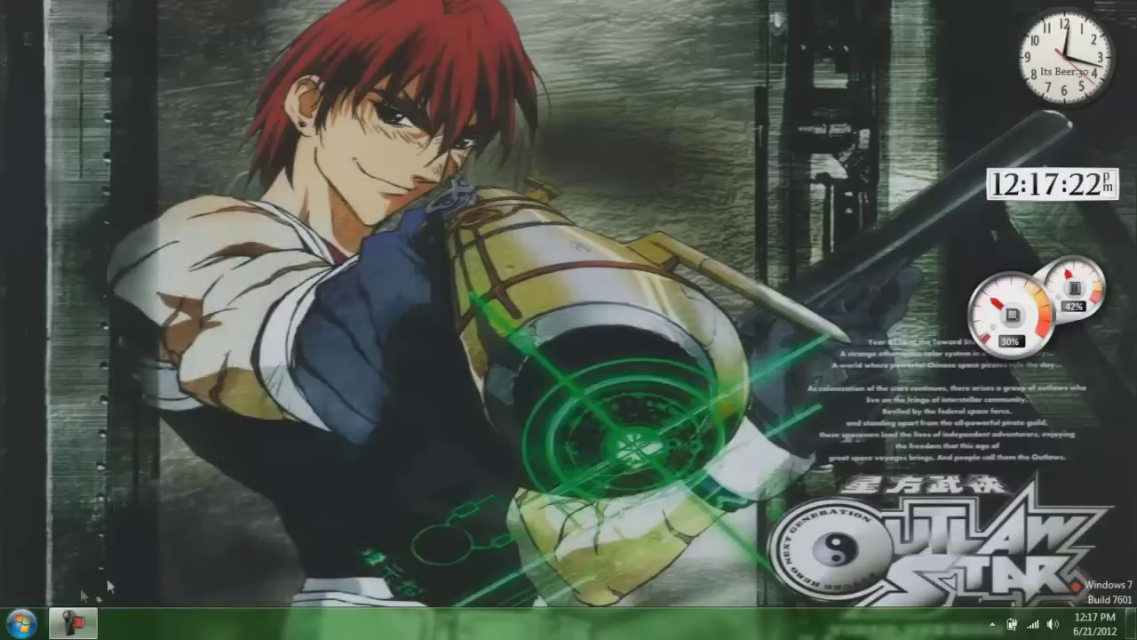
Step: Relaunch Chrome from the Start menu straight into incognito and add a second incognito tab
click(21, 624)
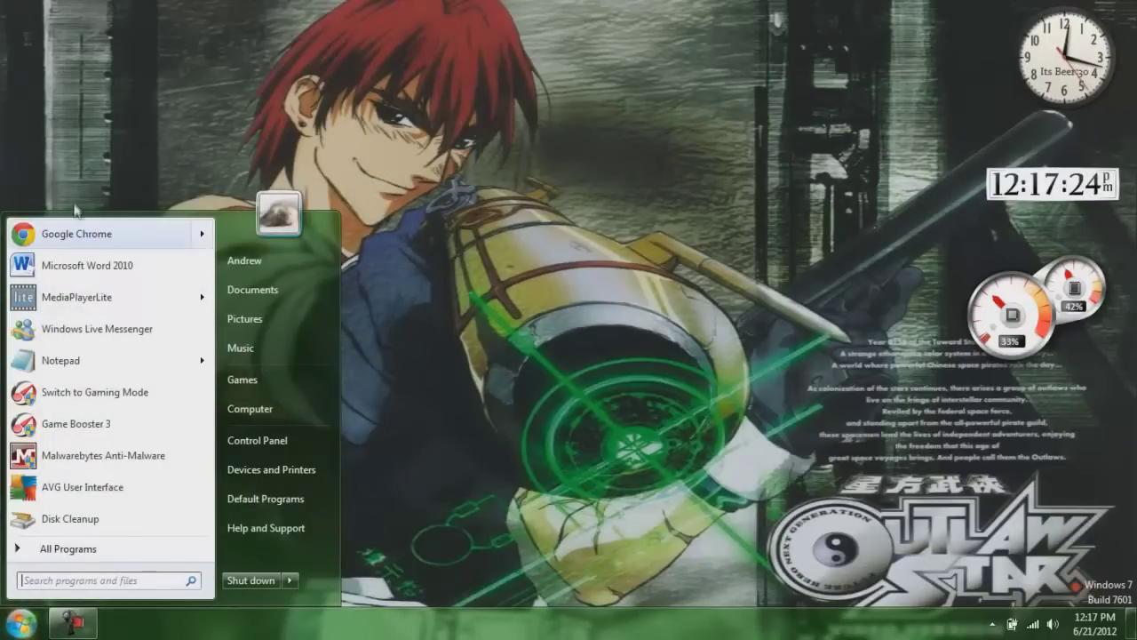
click(87, 233)
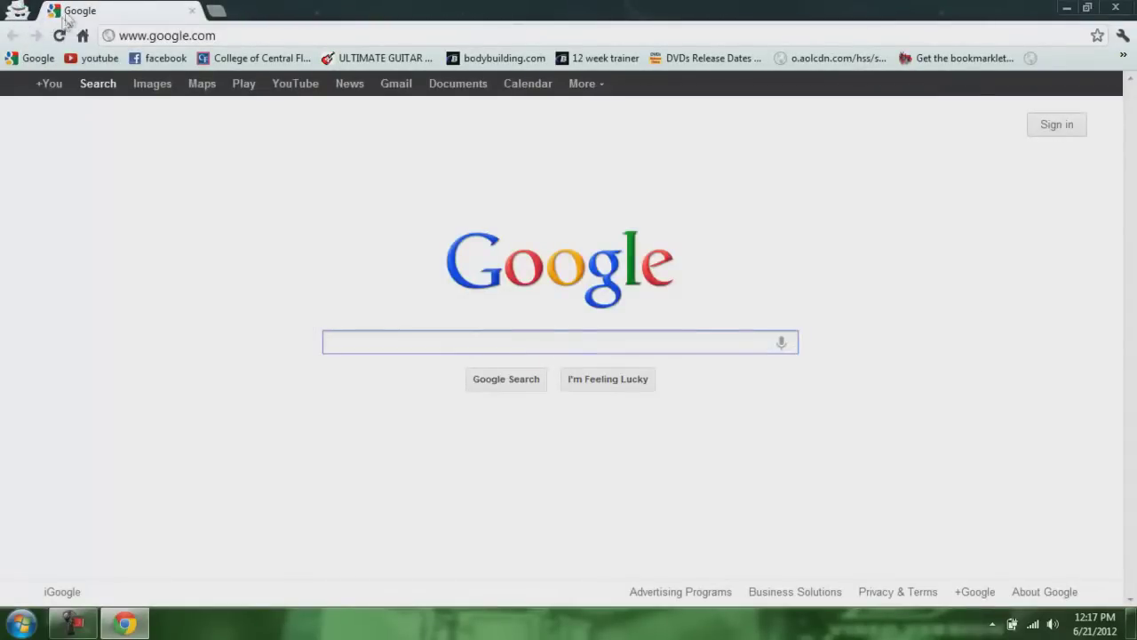
click(217, 10)
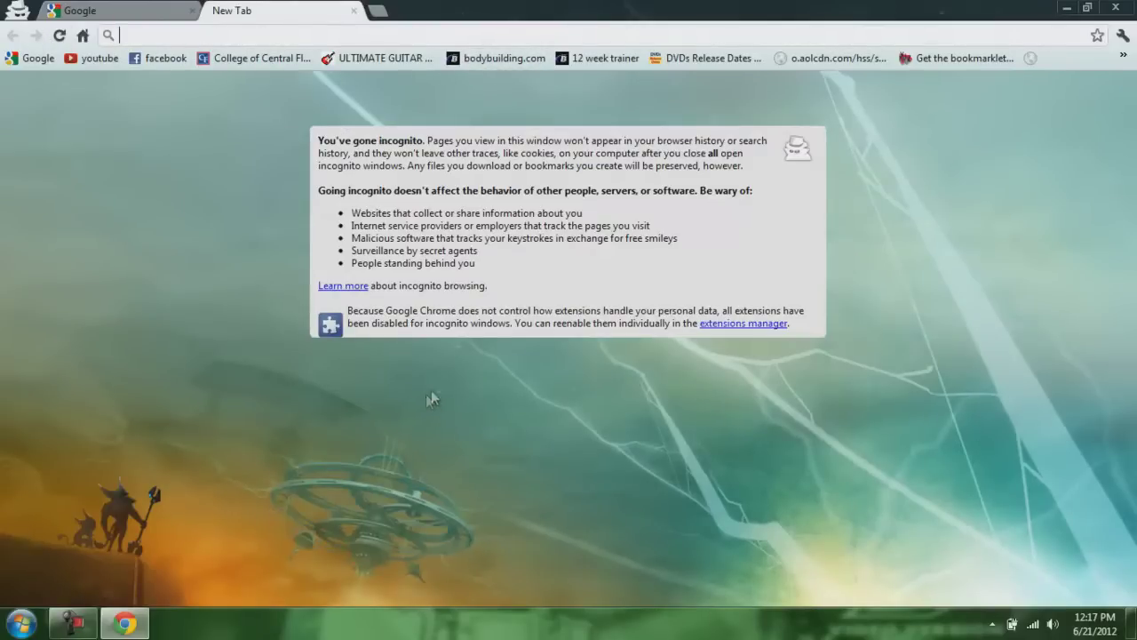
click(1126, 35)
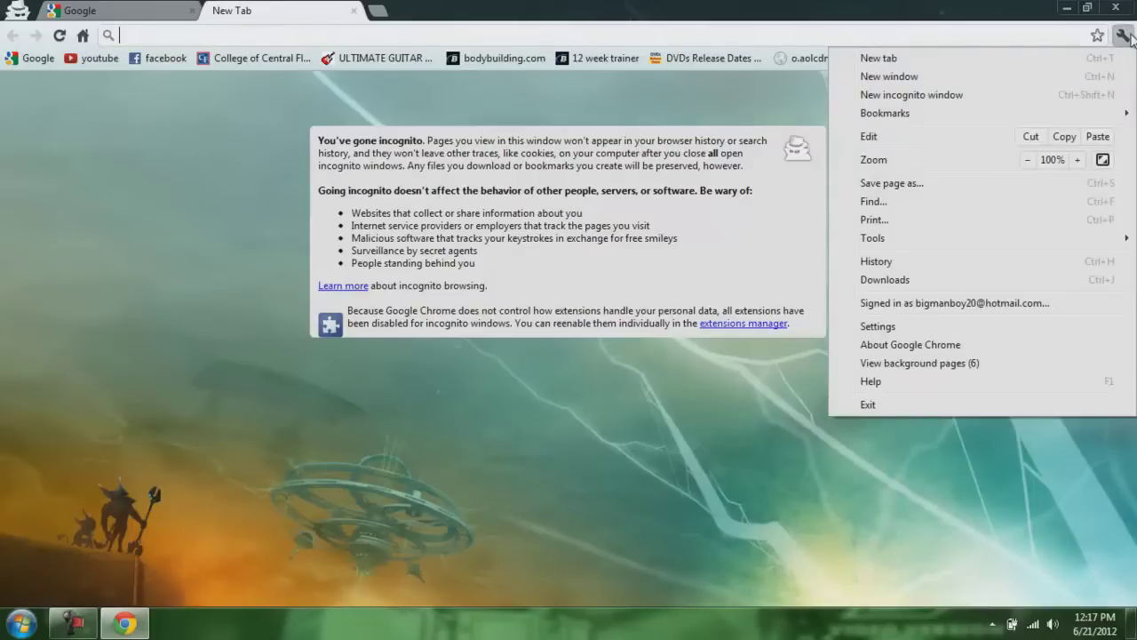
Step: Install the South Park theme from the Chrome Web Store themes via Settings
click(904, 325)
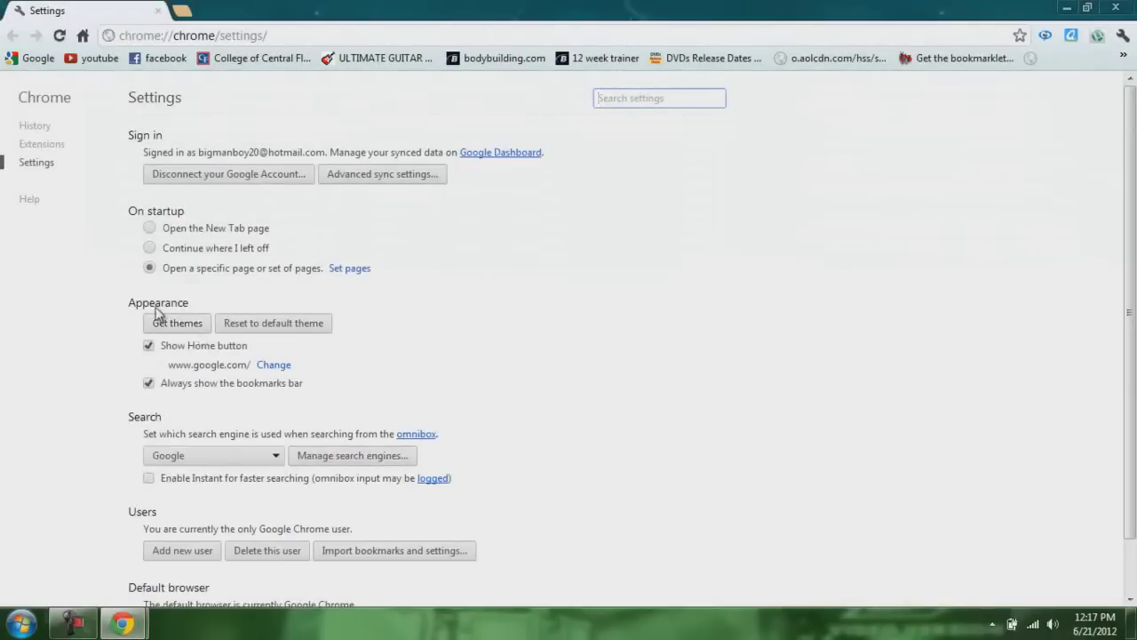
click(171, 327)
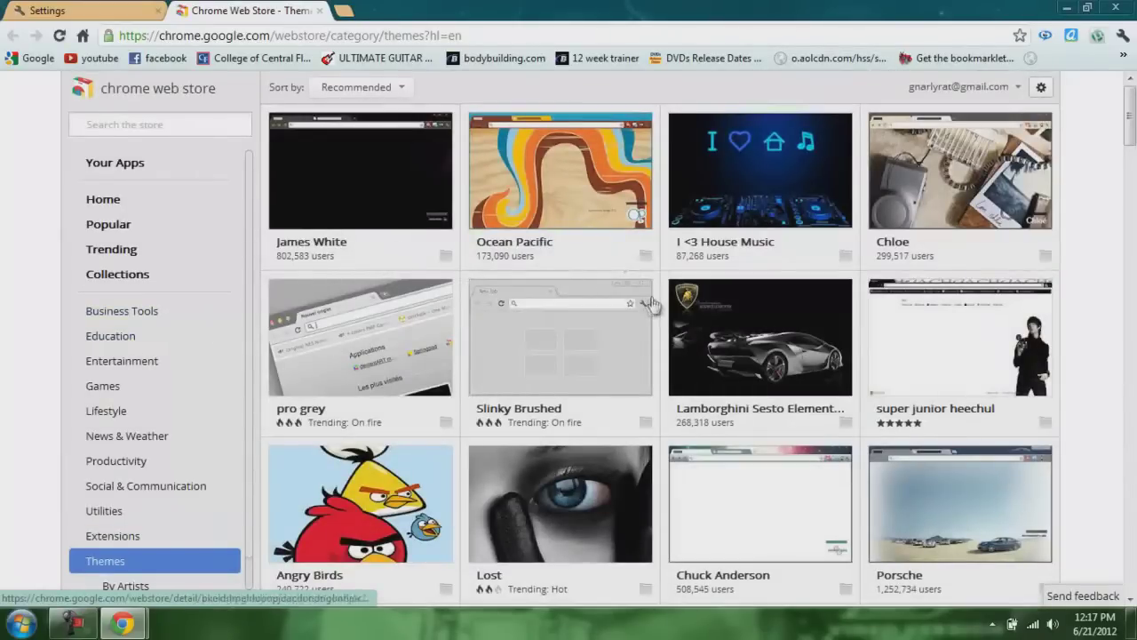
scroll(642, 315, down, 1)
scroll(642, 315, down, 8)
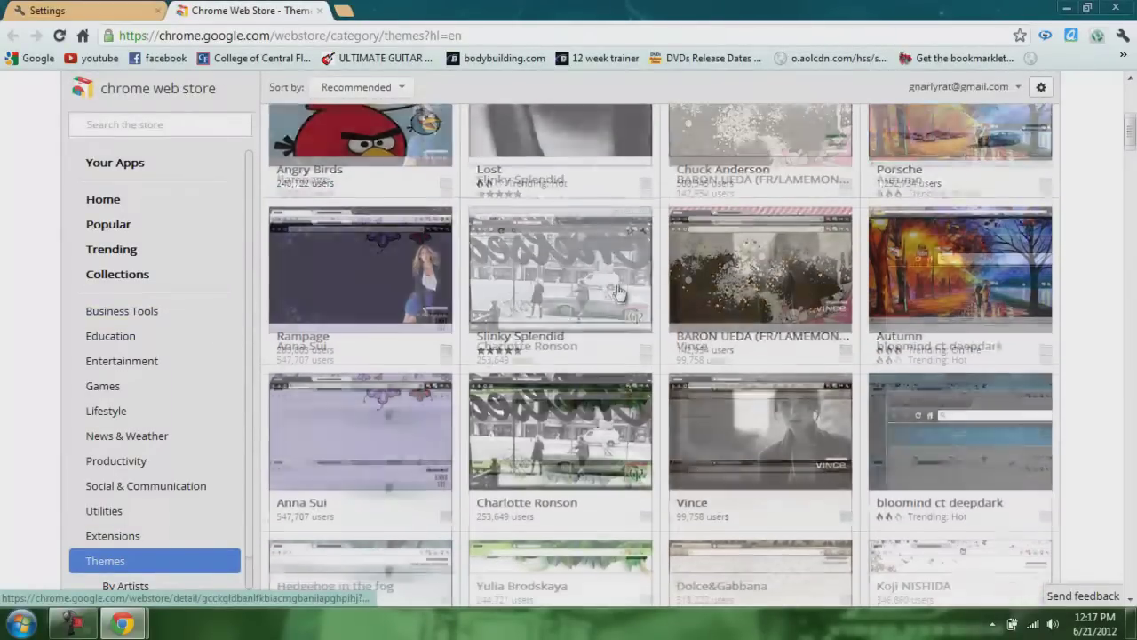
scroll(613, 300, down, 12)
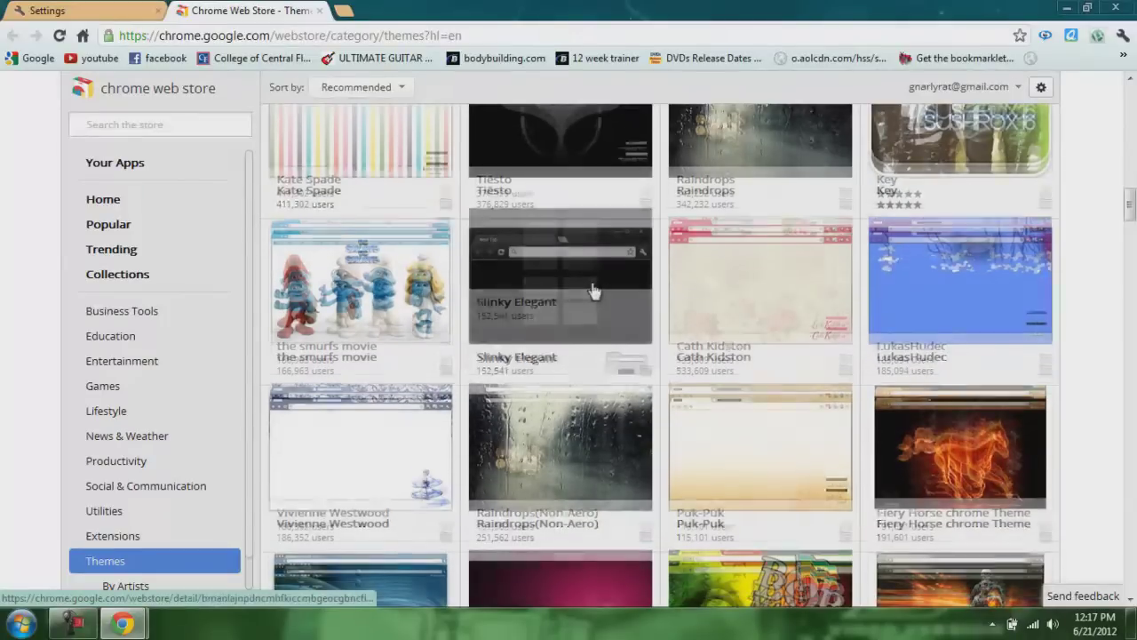
scroll(585, 292, down, 5)
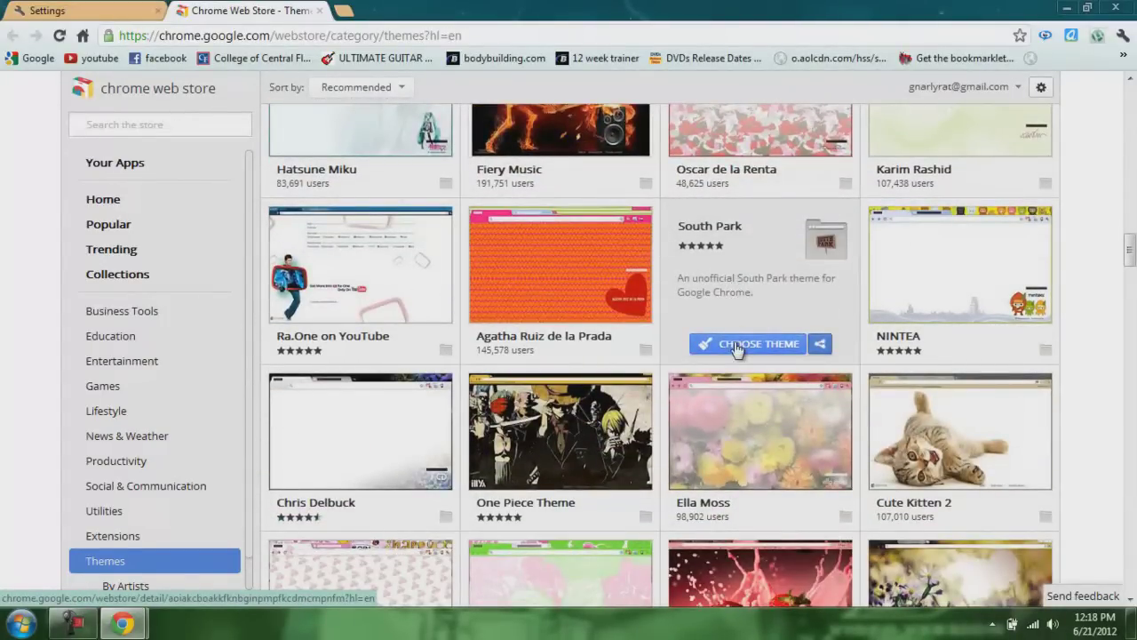
click(736, 347)
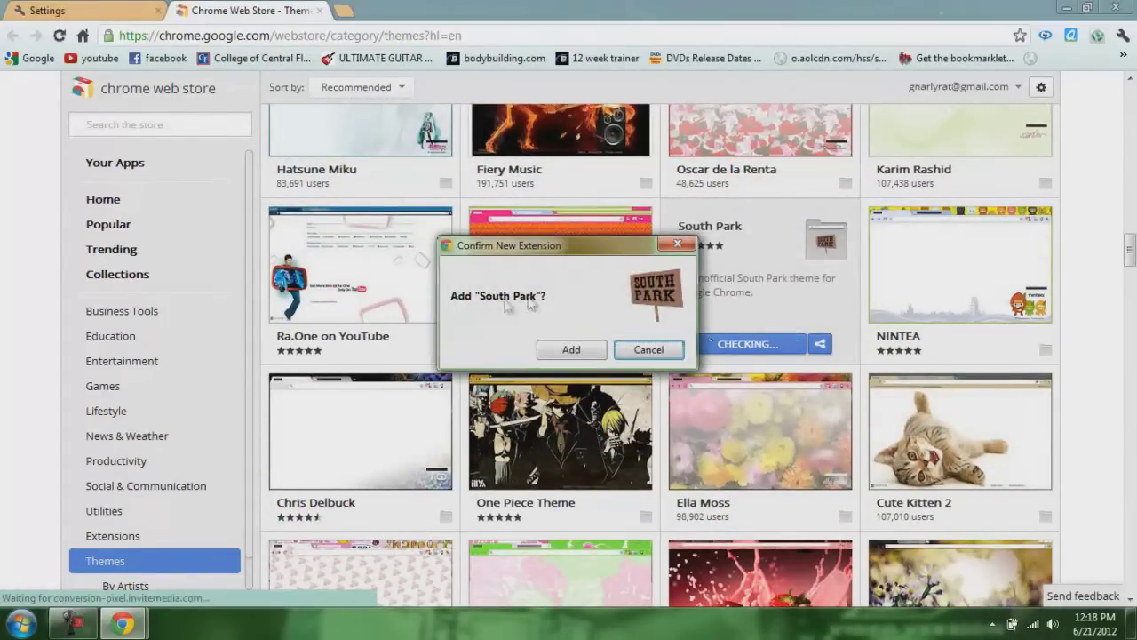
click(569, 352)
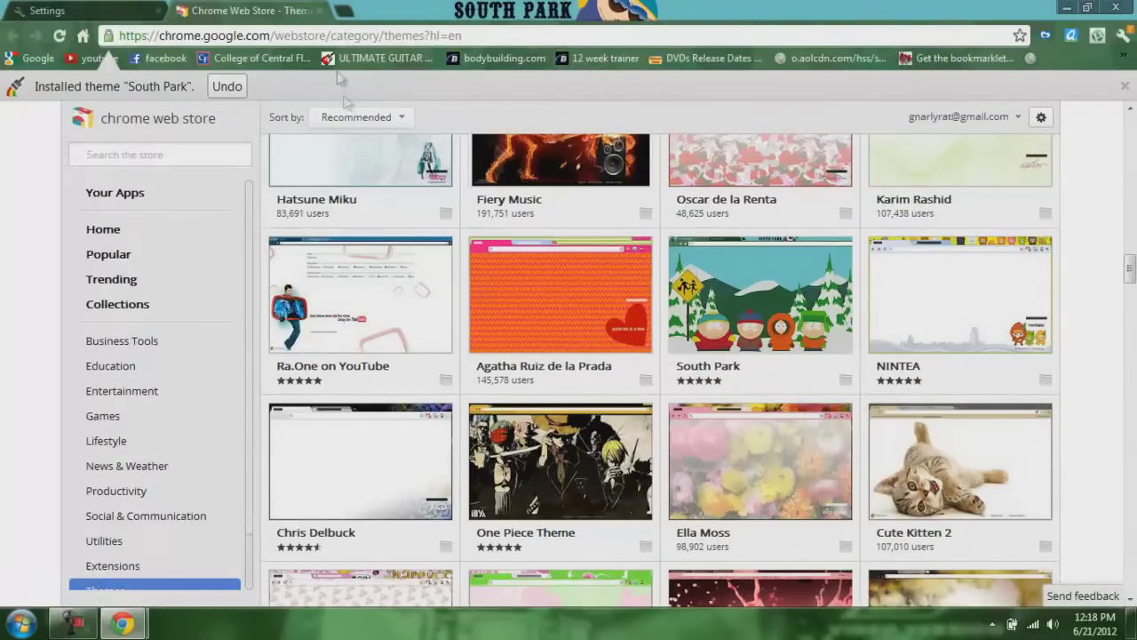
Step: Close the extra new tab and the Web Store tab, leaving only Settings
click(345, 13)
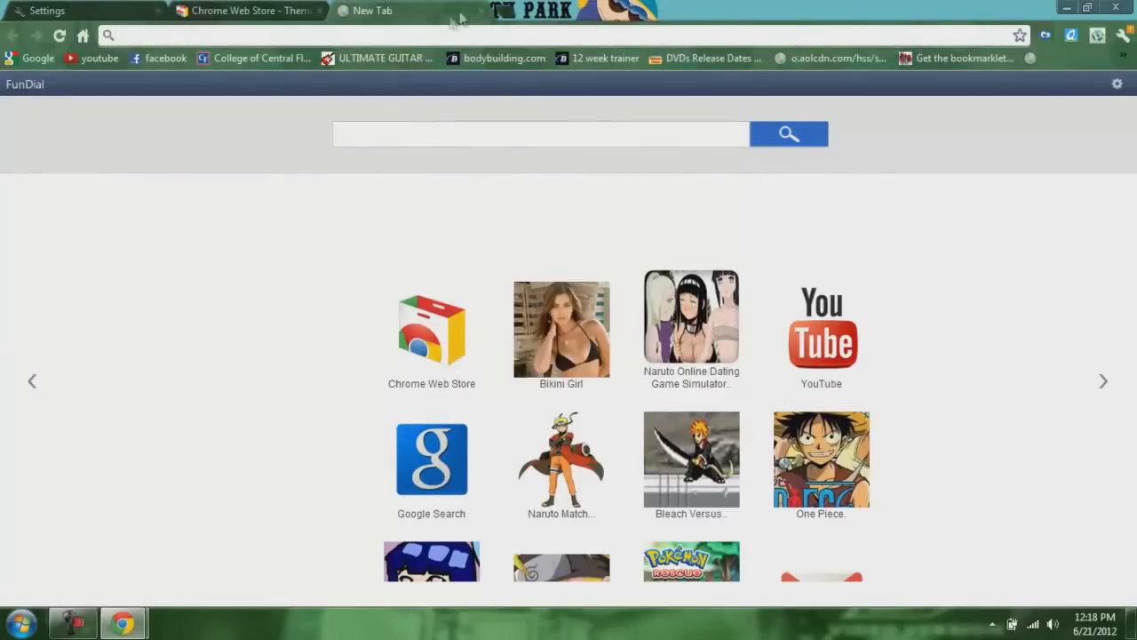
click(481, 10)
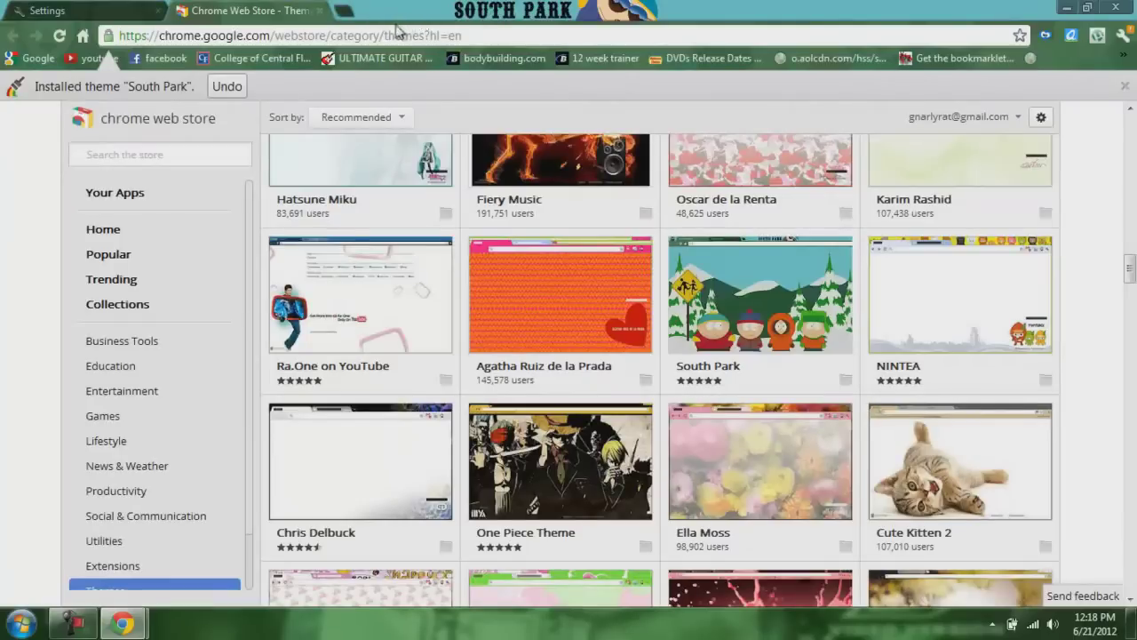
click(319, 10)
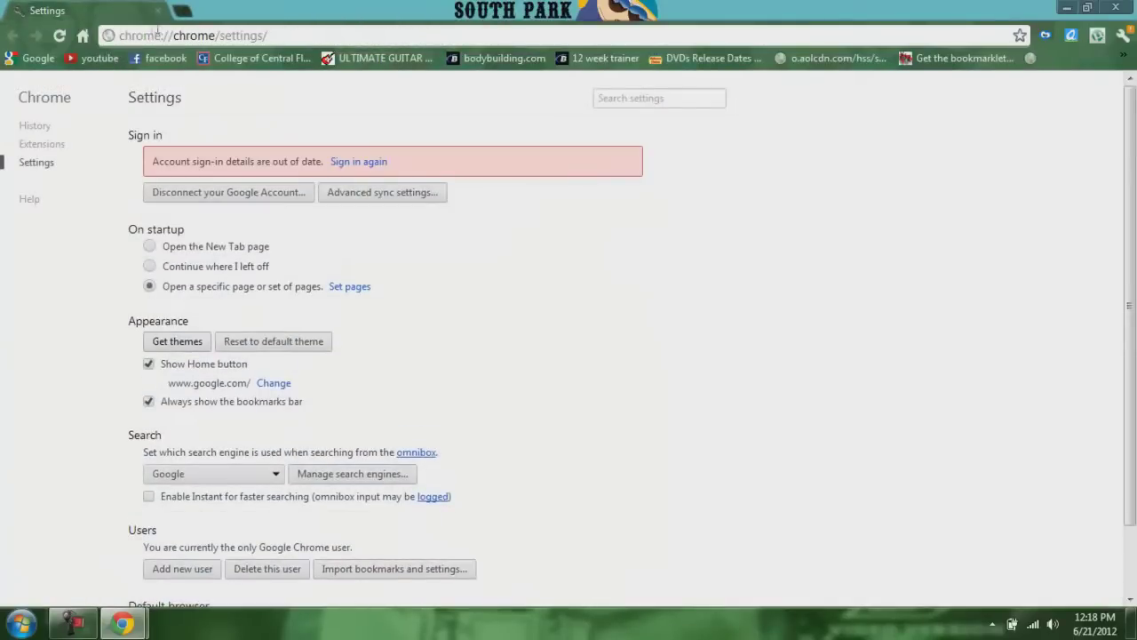
Step: Close Settings, open and close a new tab, exit Chrome, and relaunch it incognito
click(157, 11)
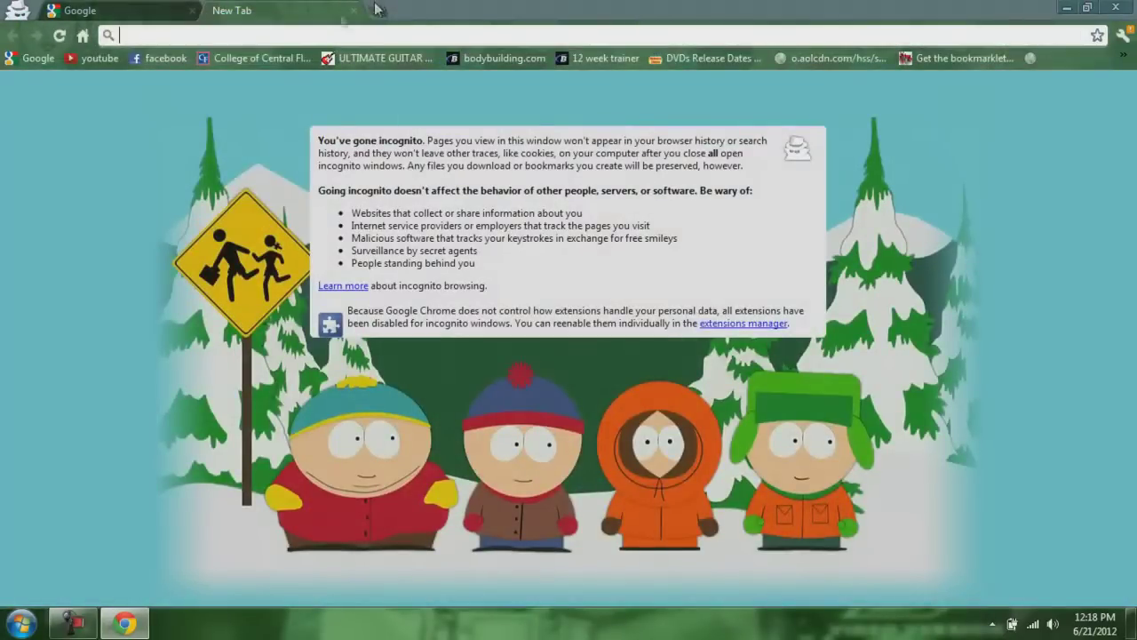
click(382, 13)
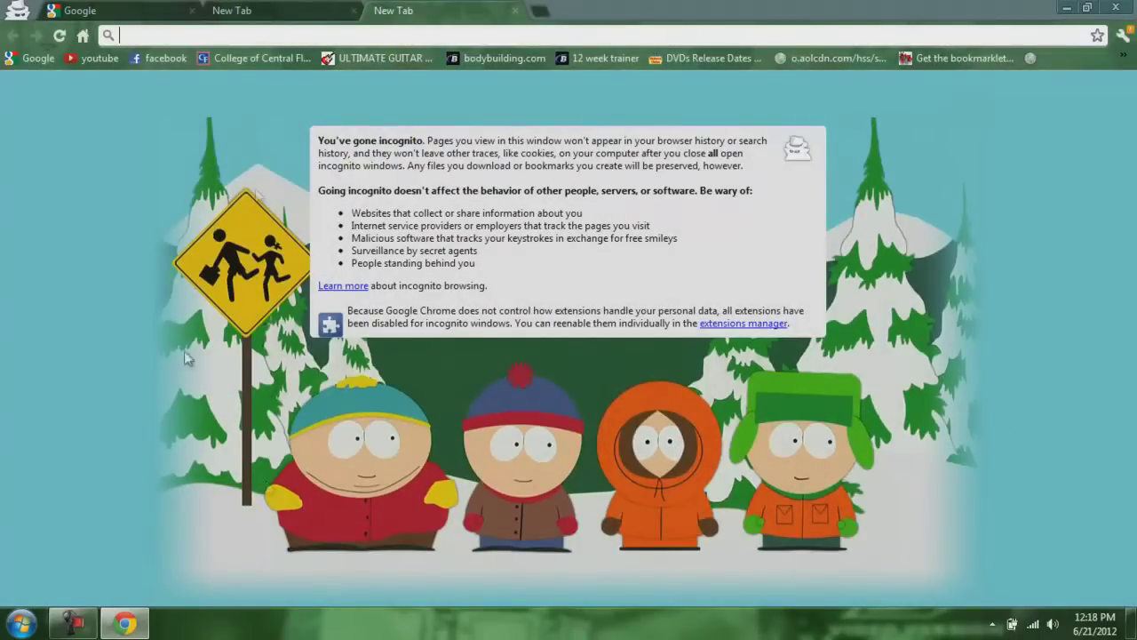
click(513, 13)
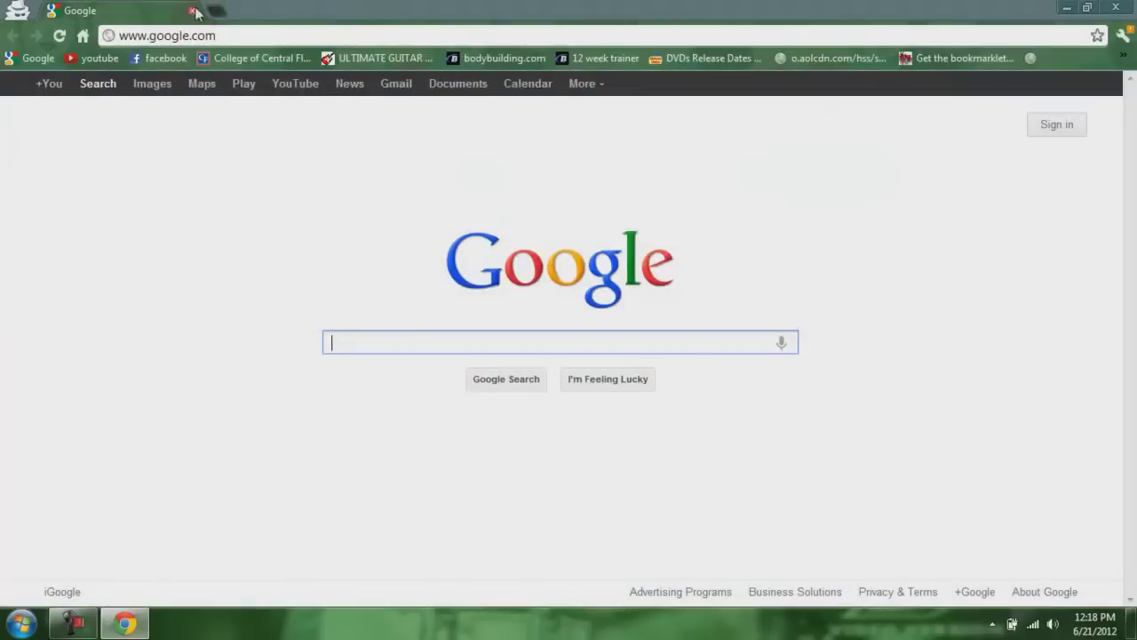
click(192, 11)
click(19, 623)
click(96, 235)
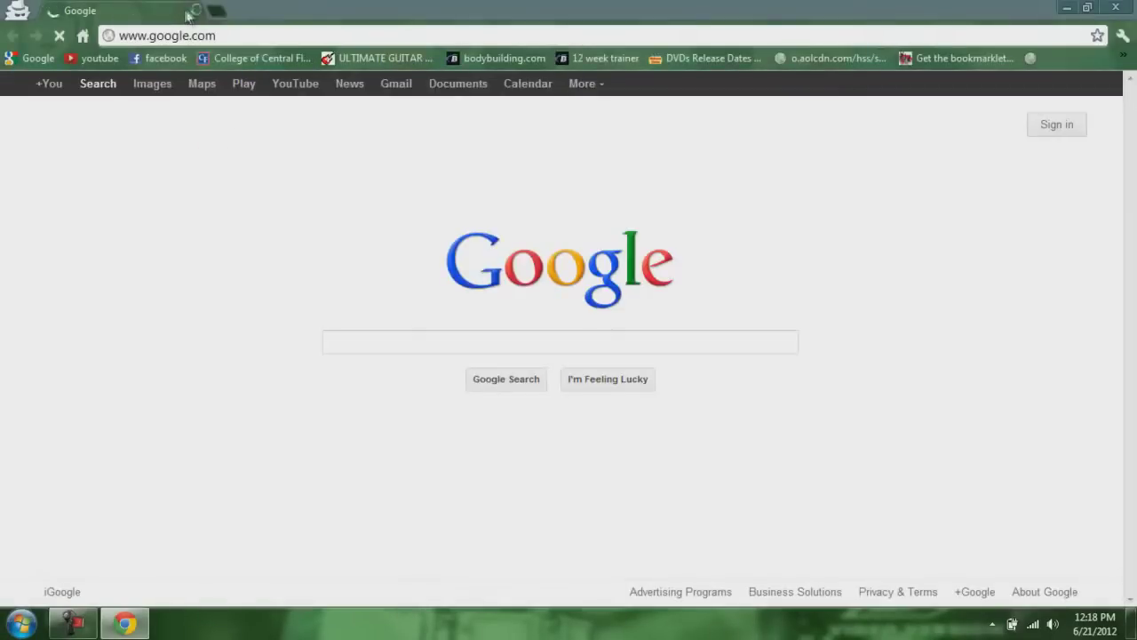
Step: Close Chrome and delete -incognito from the Chrome shortcut's Target so it ends at chrome.exe
click(192, 11)
click(20, 623)
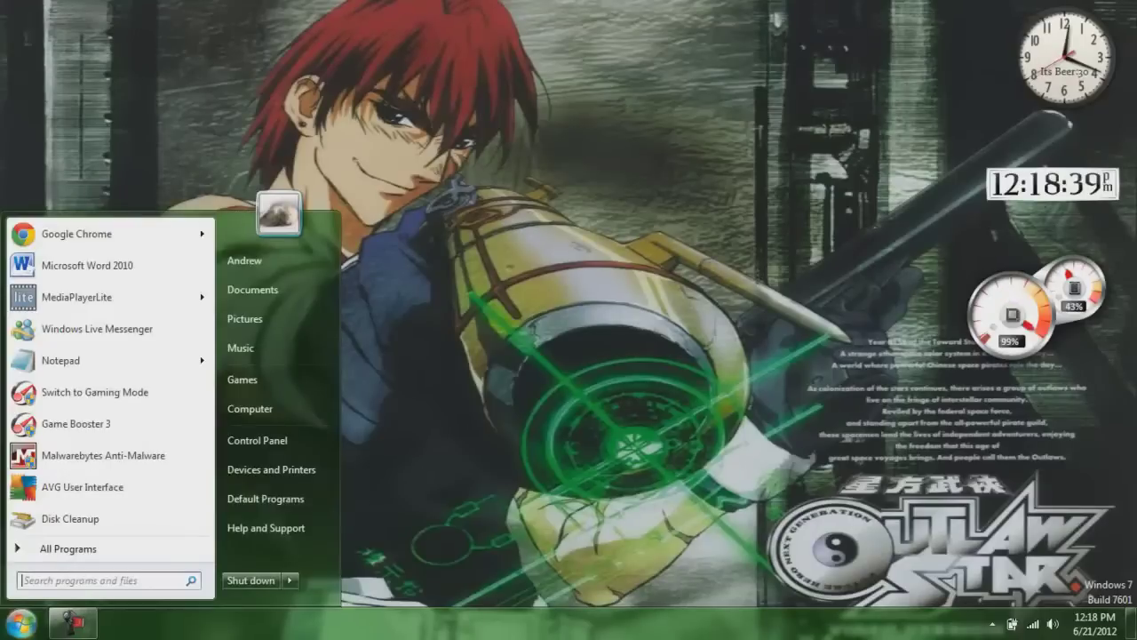
click(57, 550)
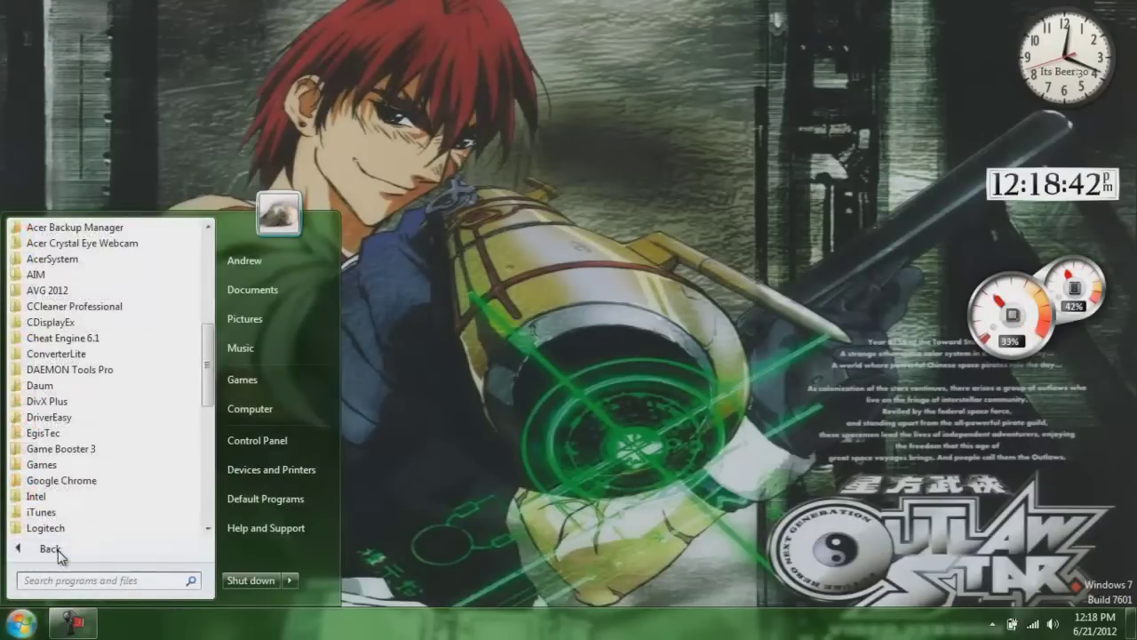
click(76, 481)
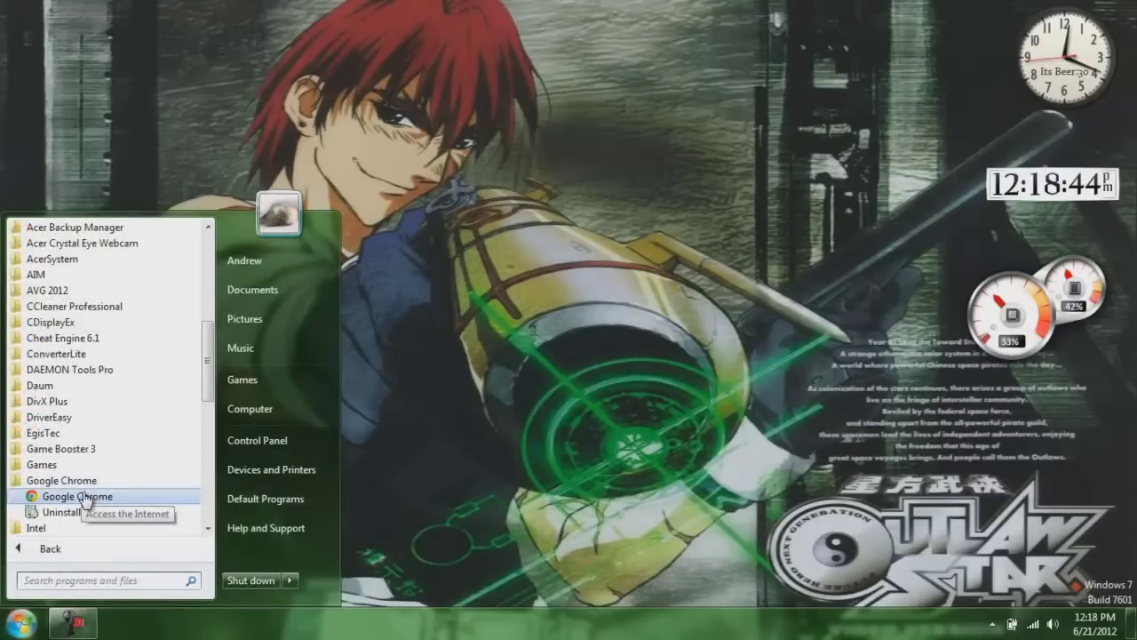
right_click(81, 497)
click(134, 335)
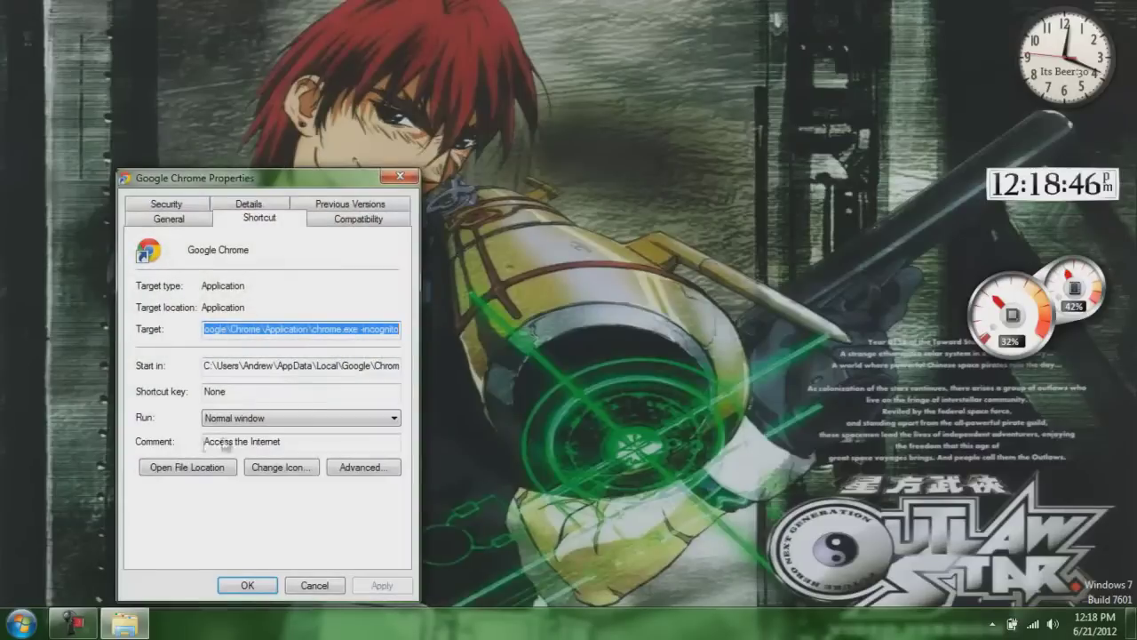
drag(359, 329, 416, 340)
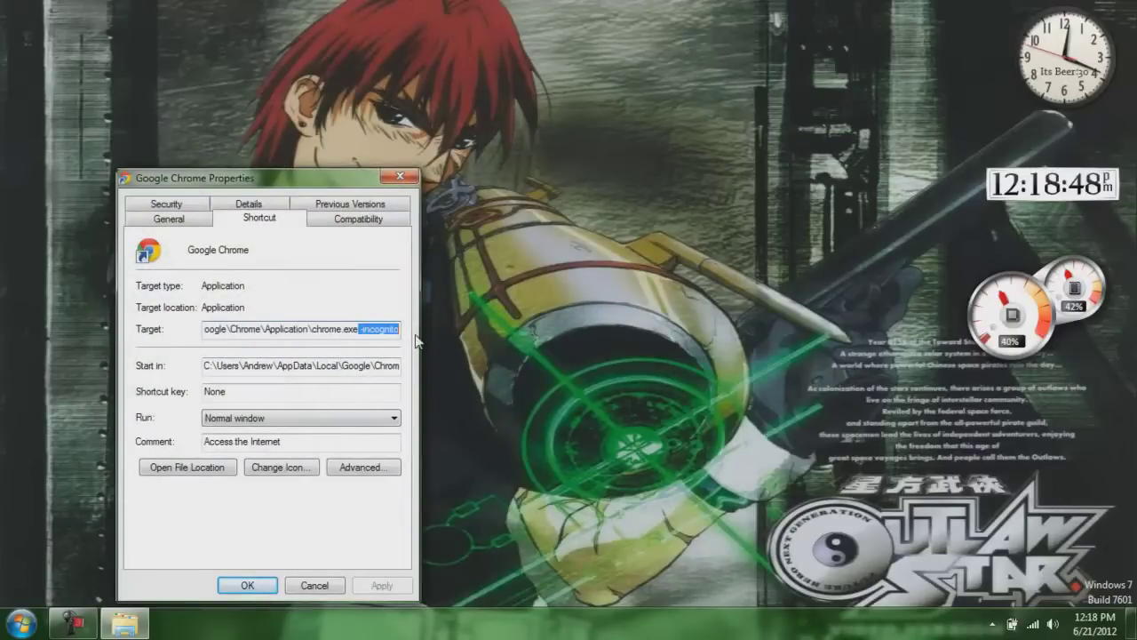
key(Delete)
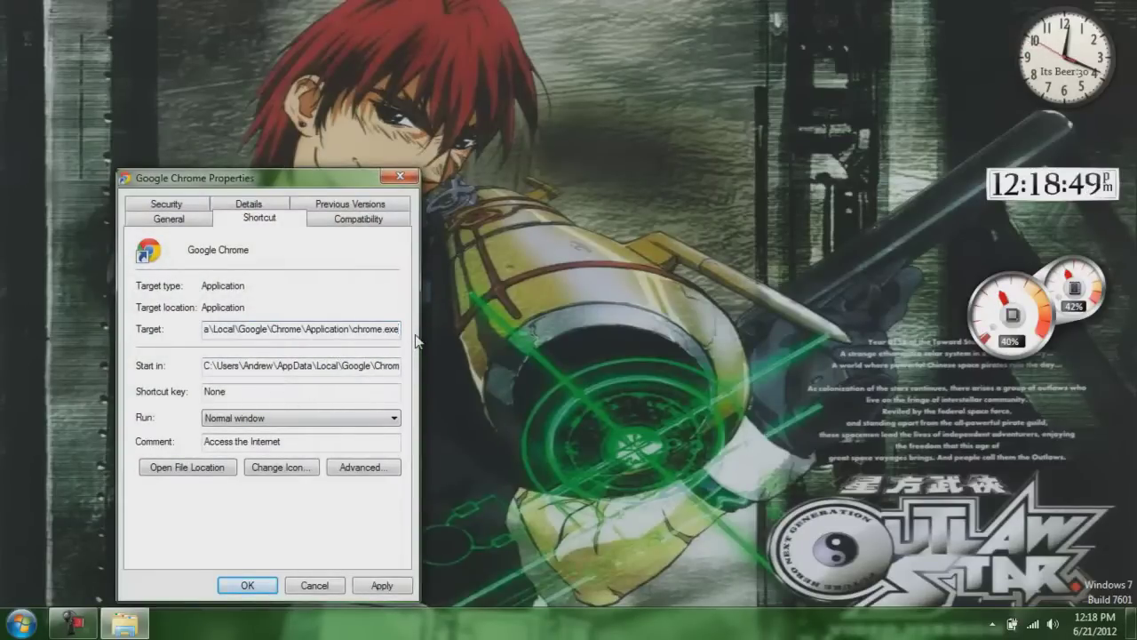
click(382, 584)
click(247, 584)
click(19, 622)
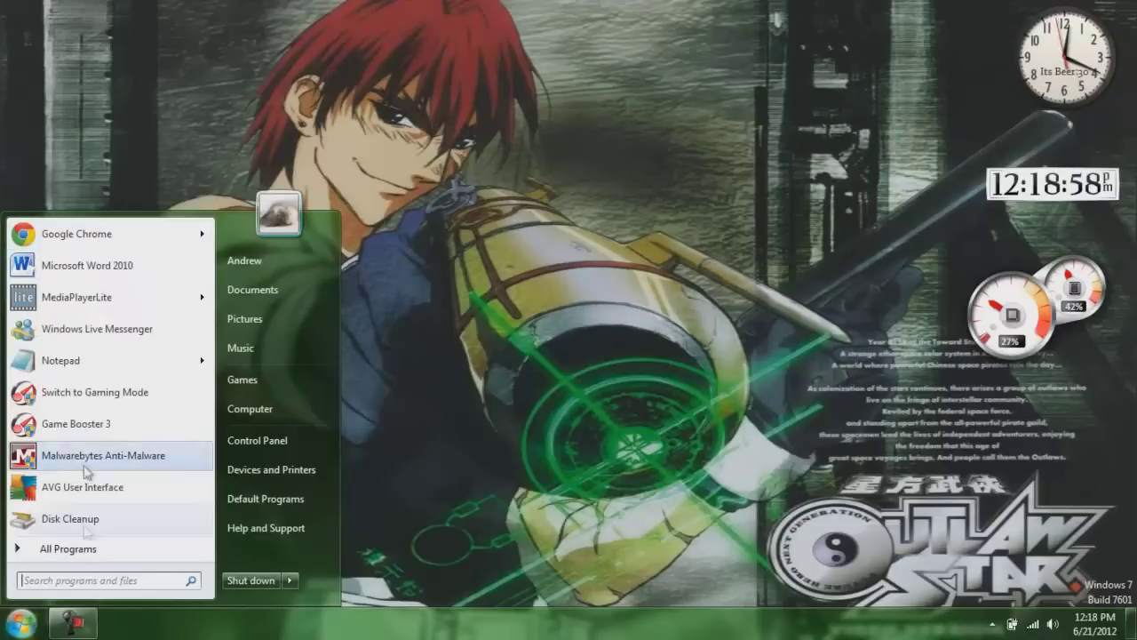
Step: Launch Chrome normally and page FunDial on a new tab to the installed apps thumbnails
click(90, 242)
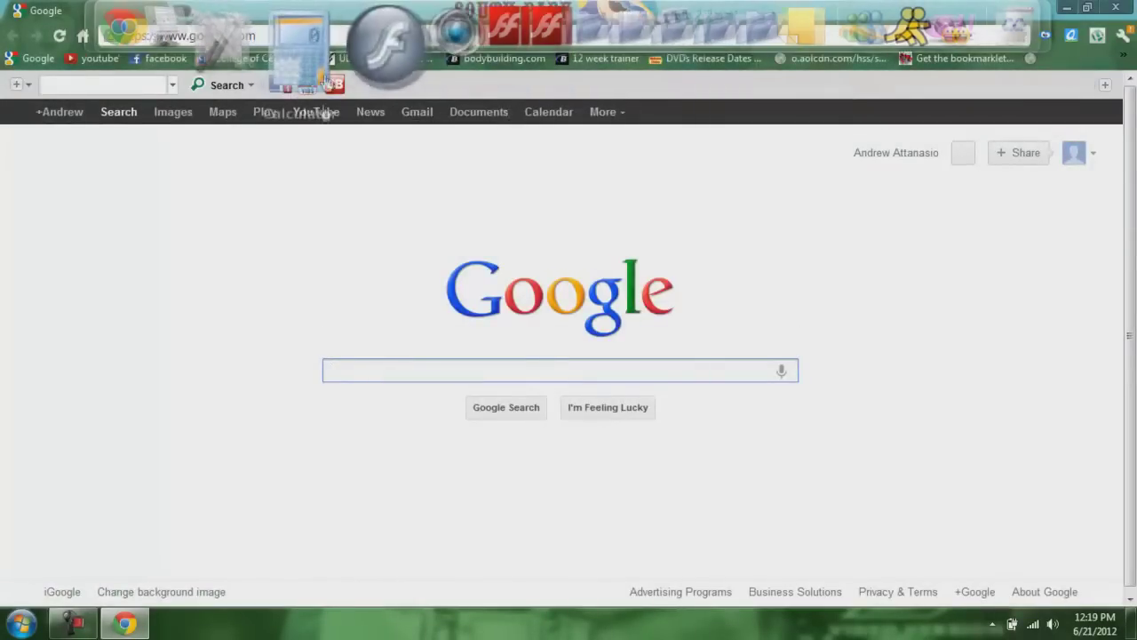
click(181, 11)
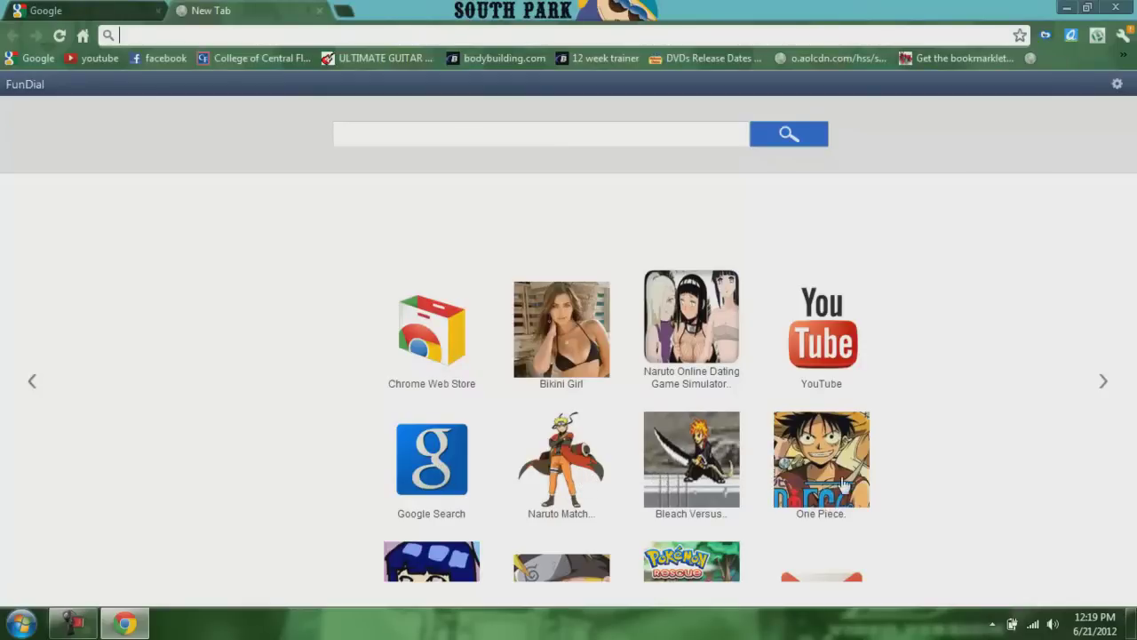
click(1105, 381)
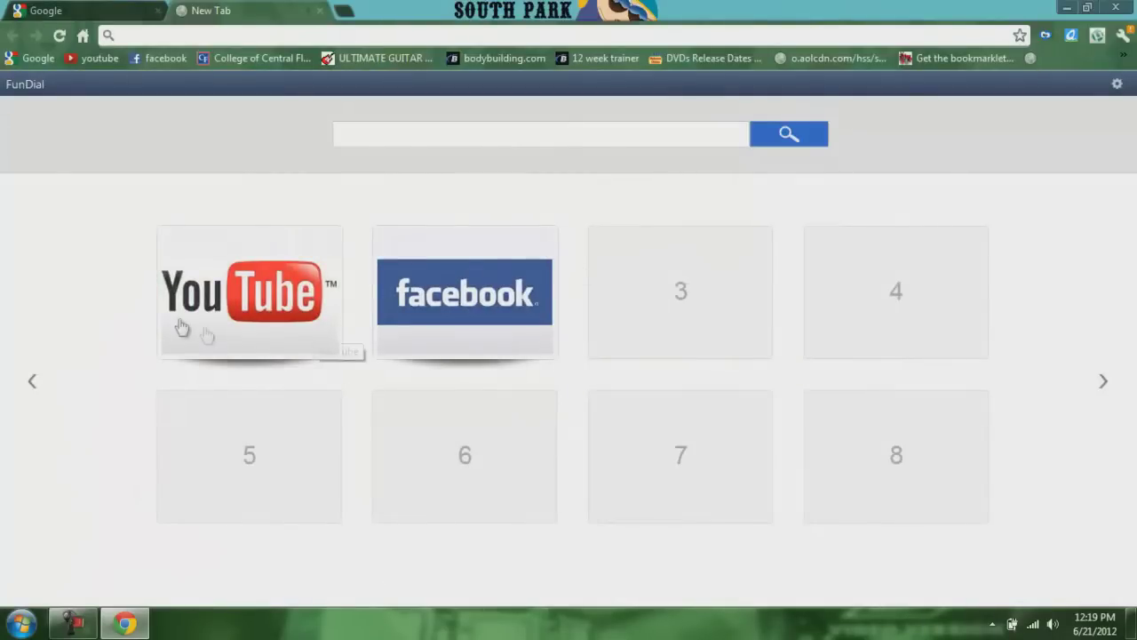
click(1100, 384)
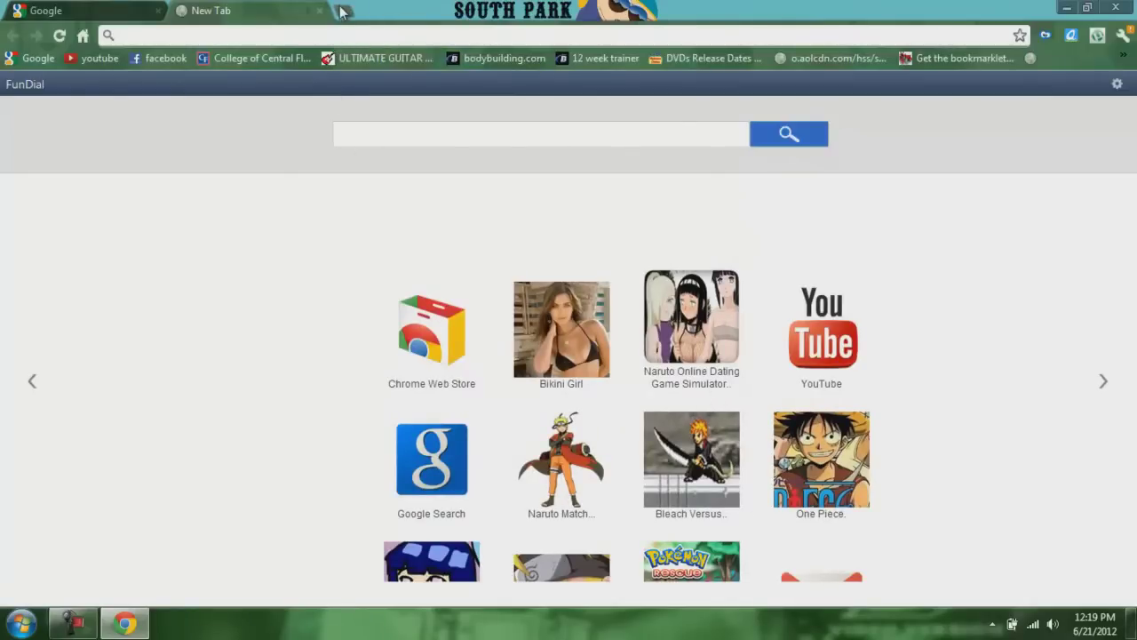
click(1125, 36)
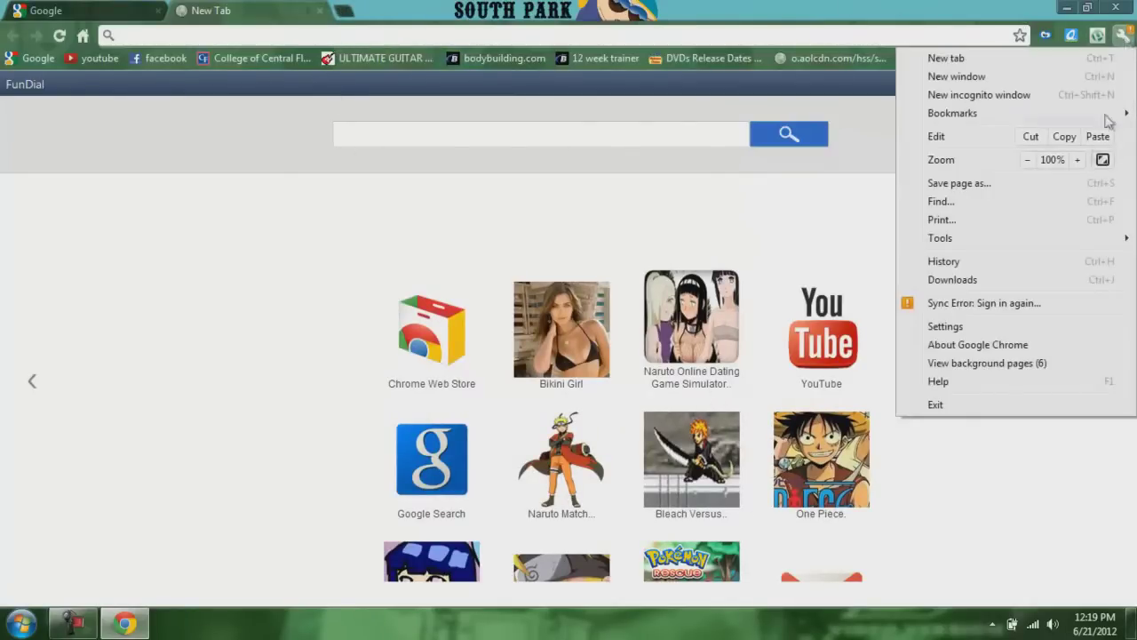
Step: Go from Settings to the Web Store themes and search the store for 'naruto'
click(945, 327)
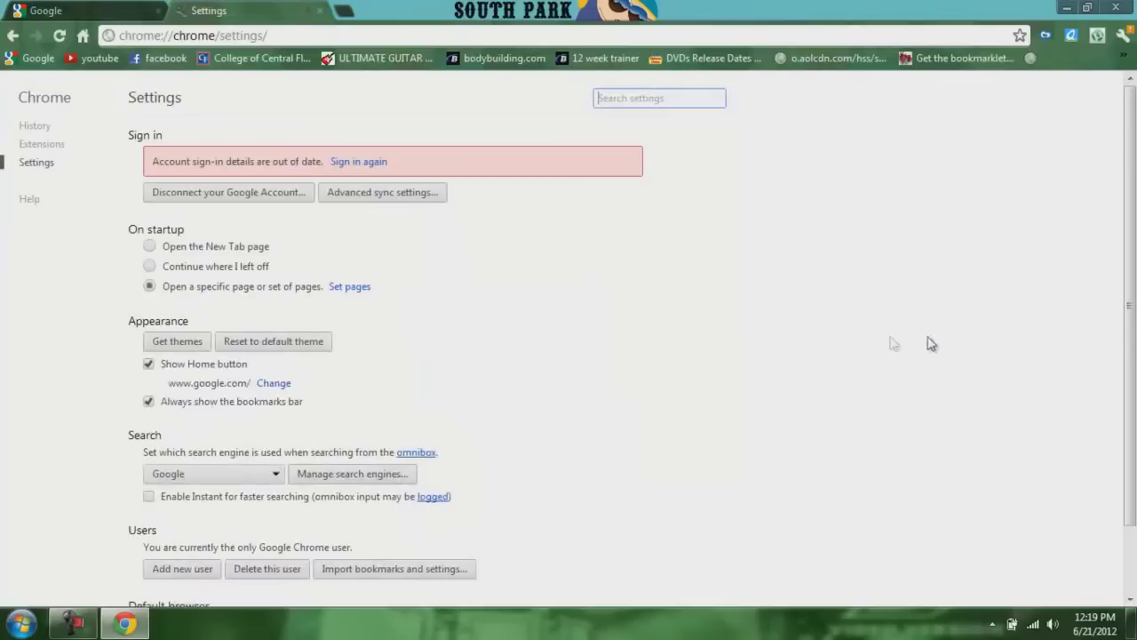
click(174, 343)
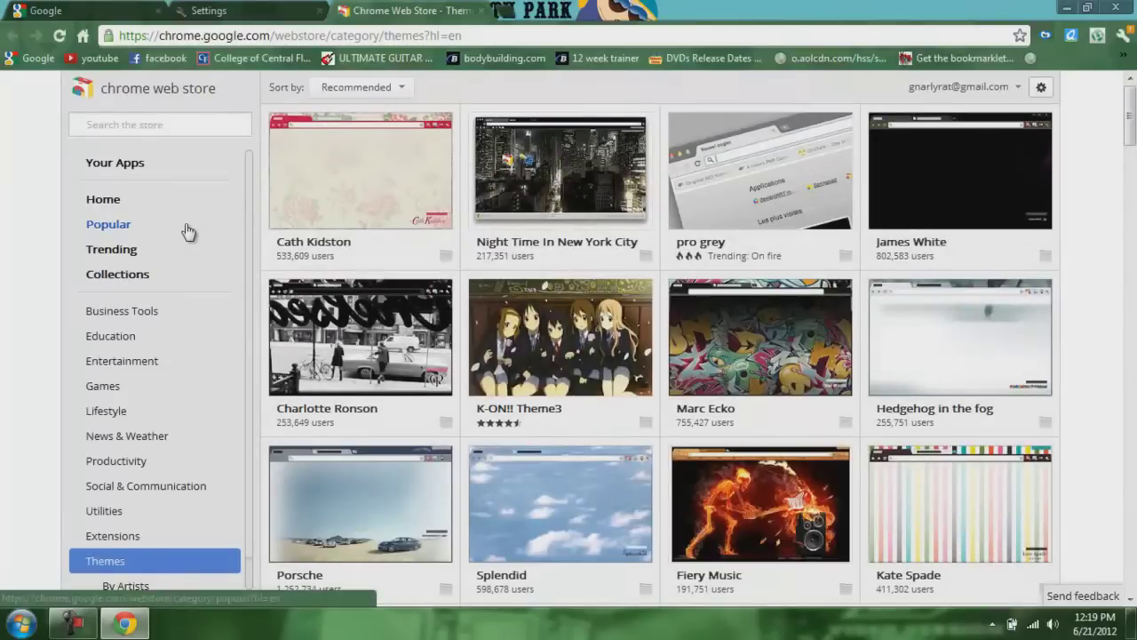
click(133, 124)
mouse_move(298, 183)
text(naruto)
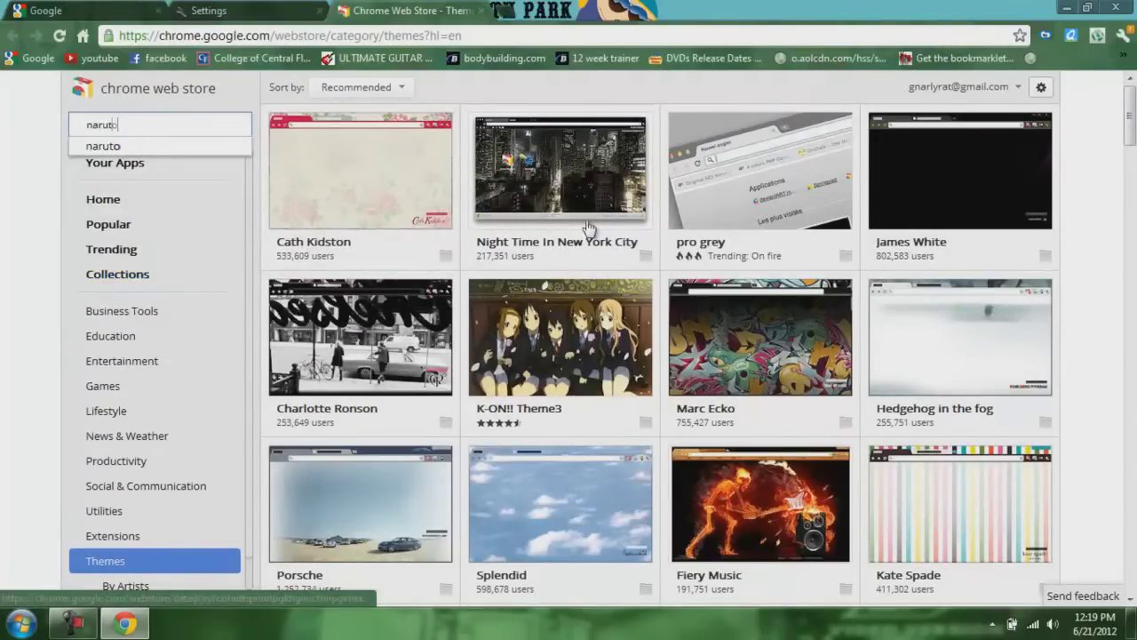
key(Return)
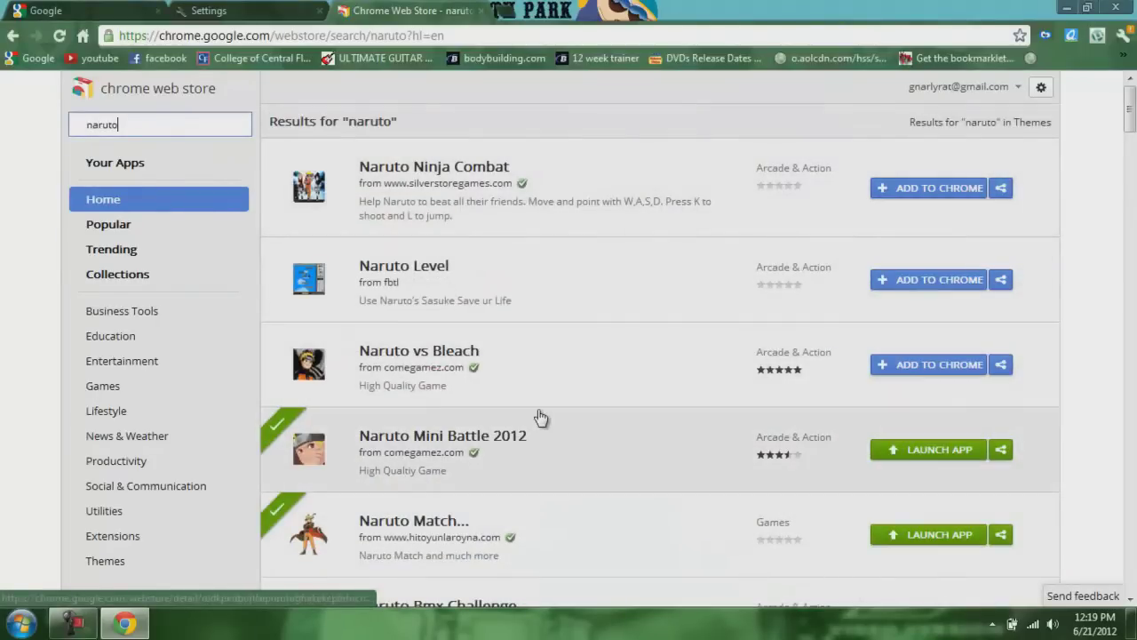
Step: Add Naruto Bmx Challenge from the naruto search results, then remove it from the FunDial new tab page
scroll(539, 419, down, 1)
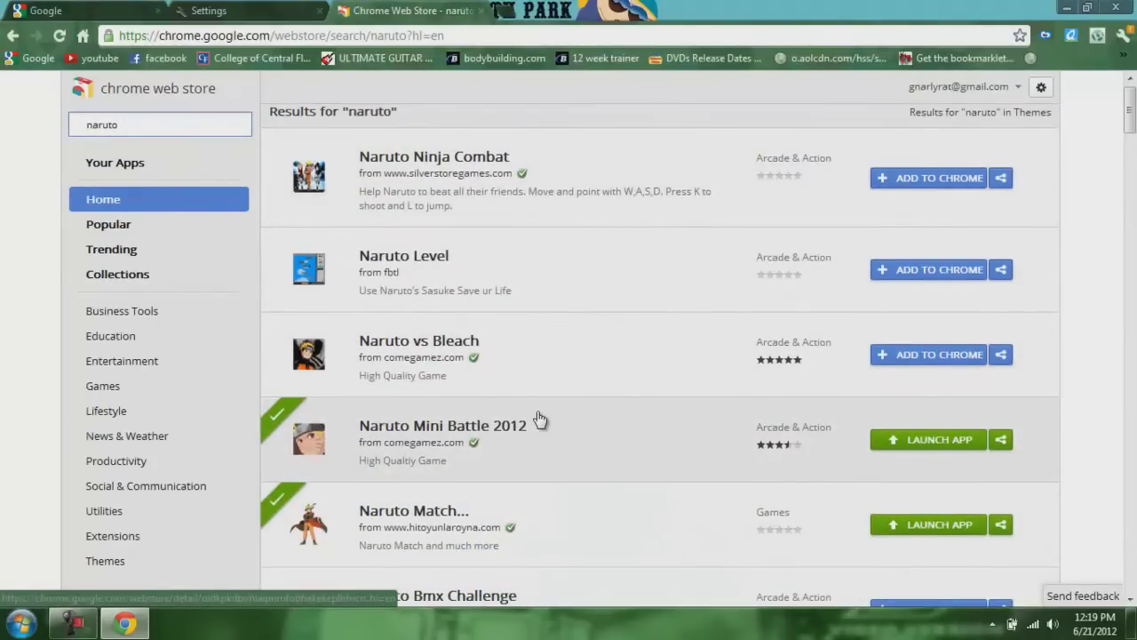
scroll(532, 364, down, 4)
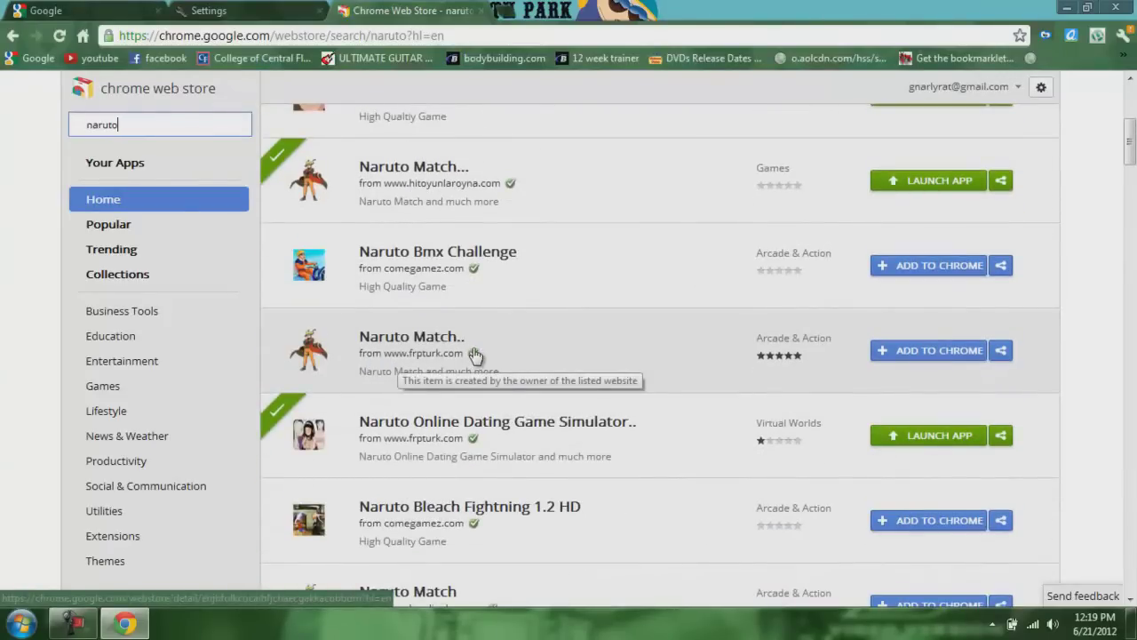
scroll(475, 355, down, 1)
scroll(475, 355, up, 2)
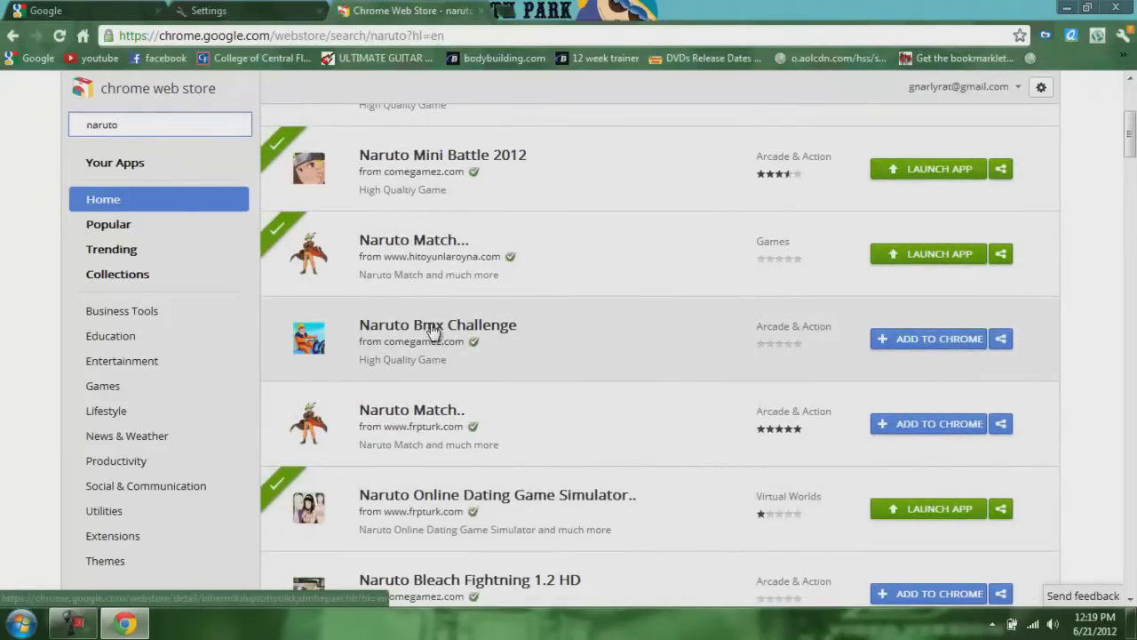
click(915, 340)
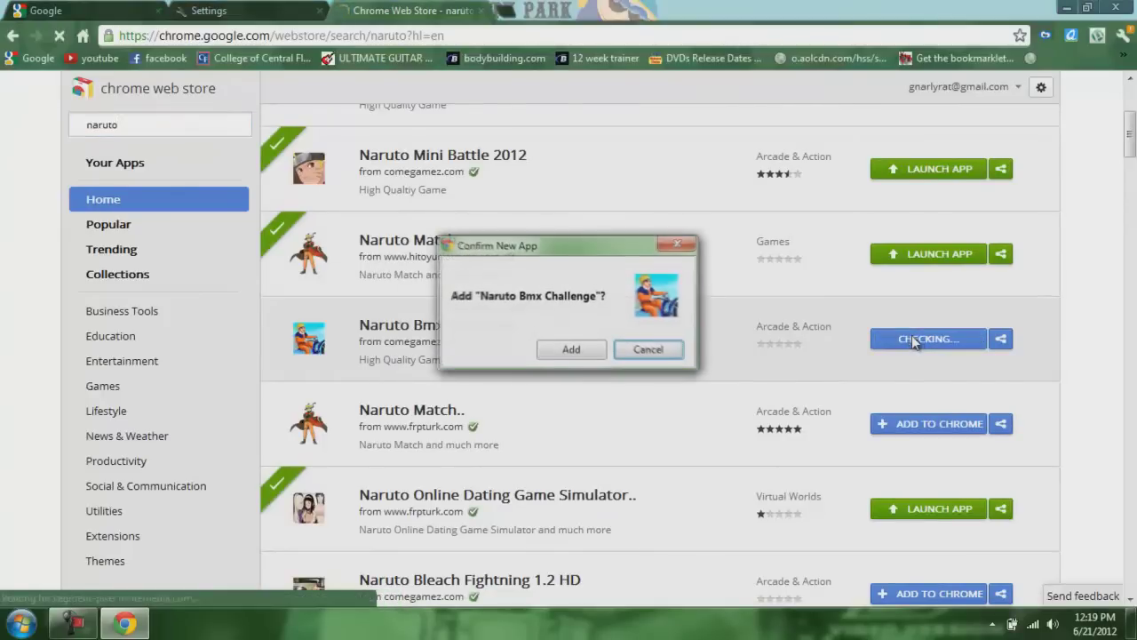
click(571, 352)
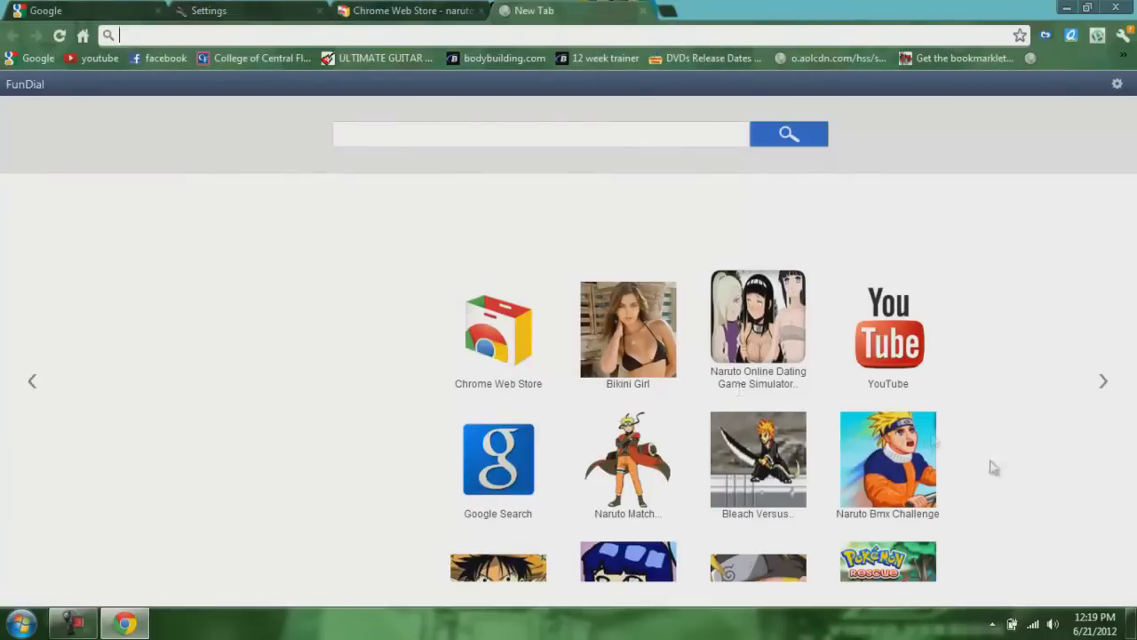
right_click(892, 458)
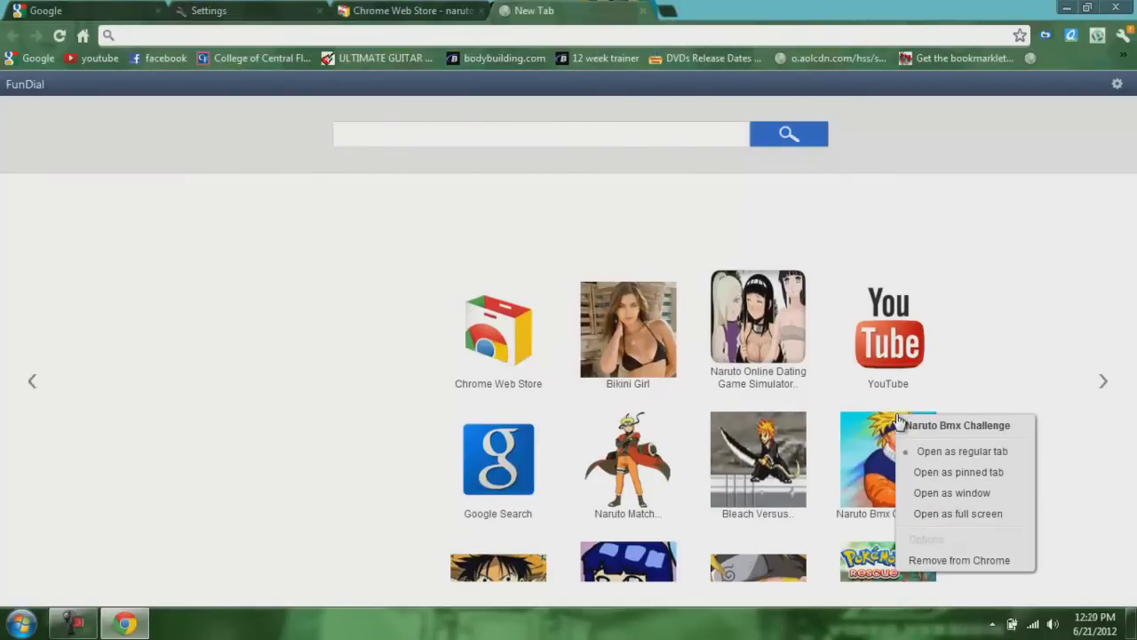
click(943, 558)
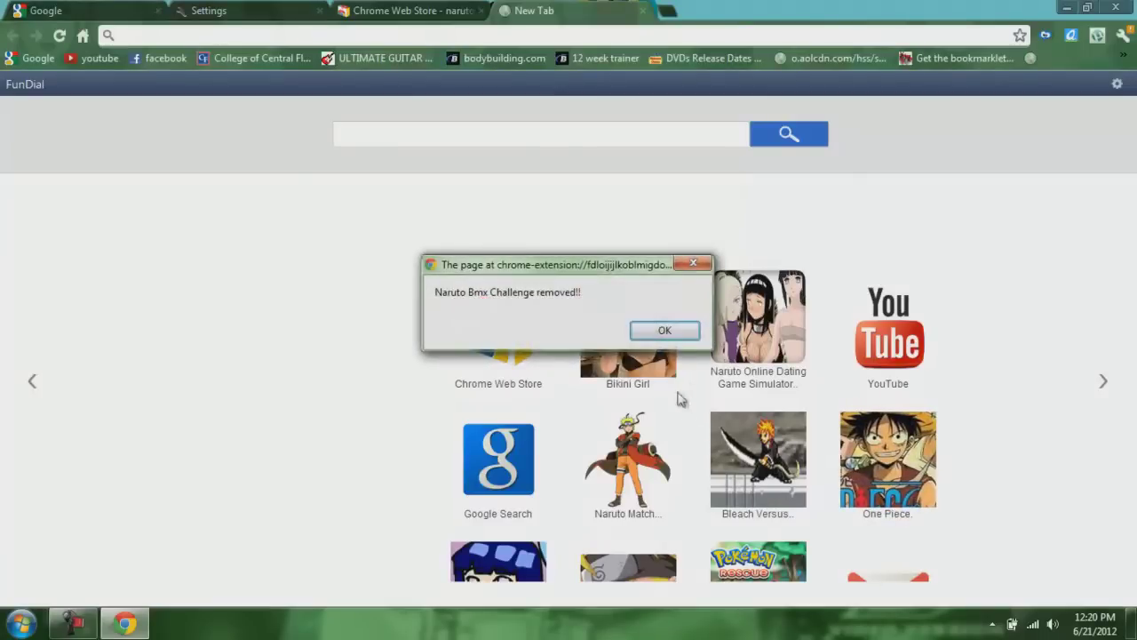